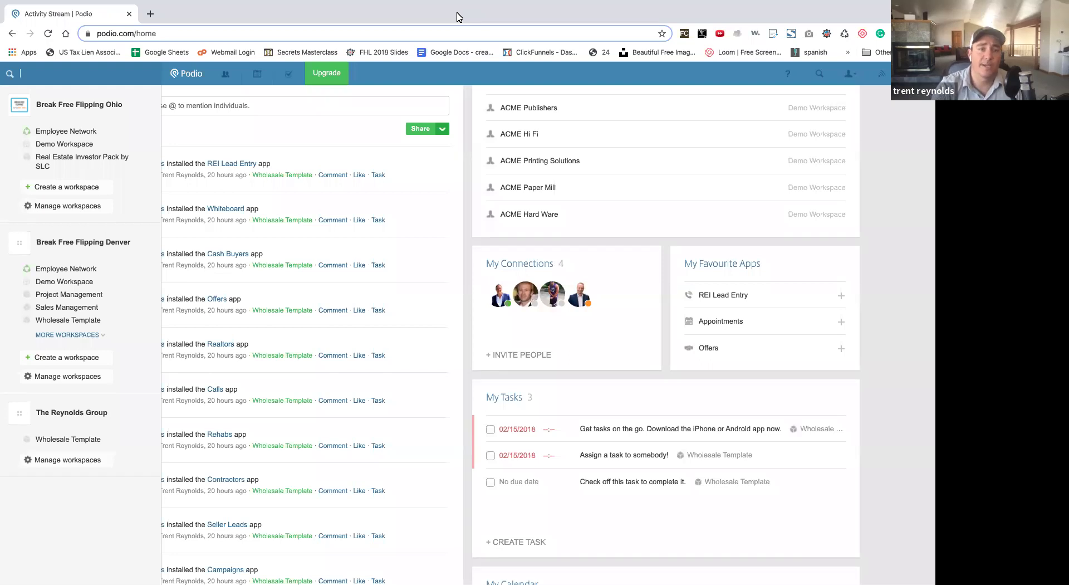
mouse_move(447, 3)
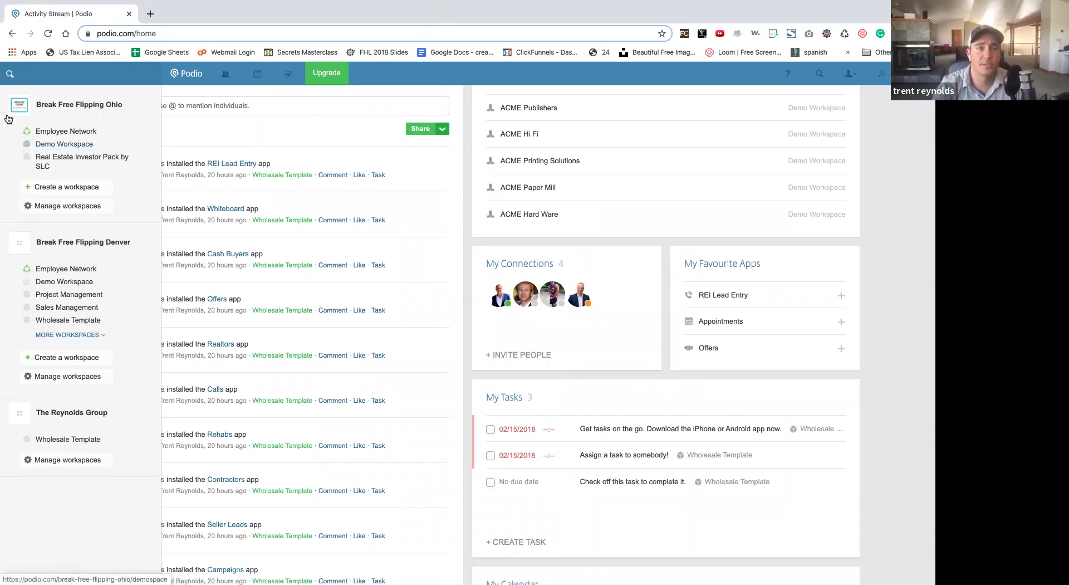
click(186, 76)
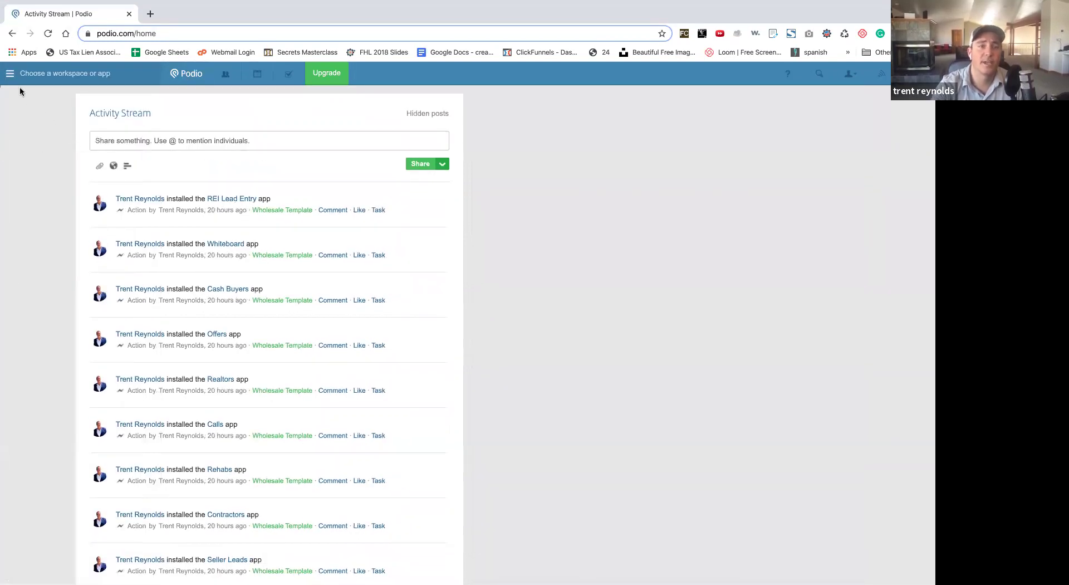
click(10, 74)
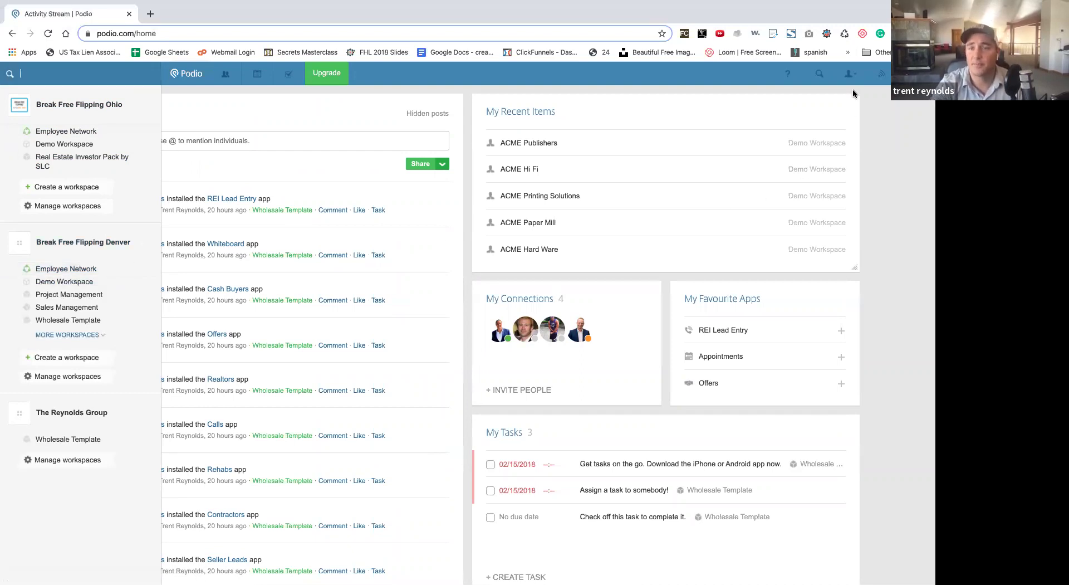
Start setting up another organization and name it Break Free Flipping Florida
click(850, 75)
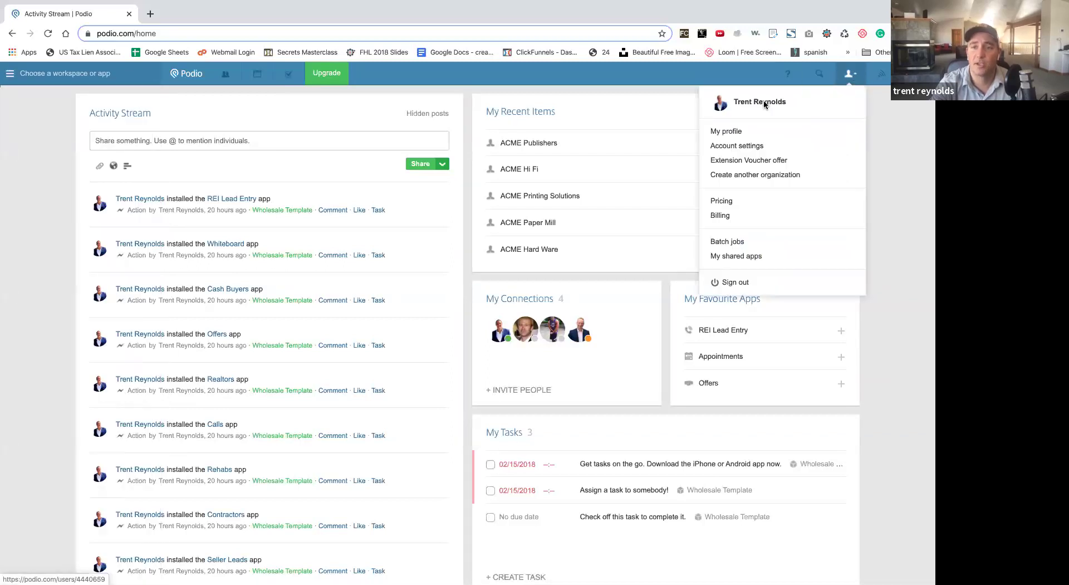
click(737, 176)
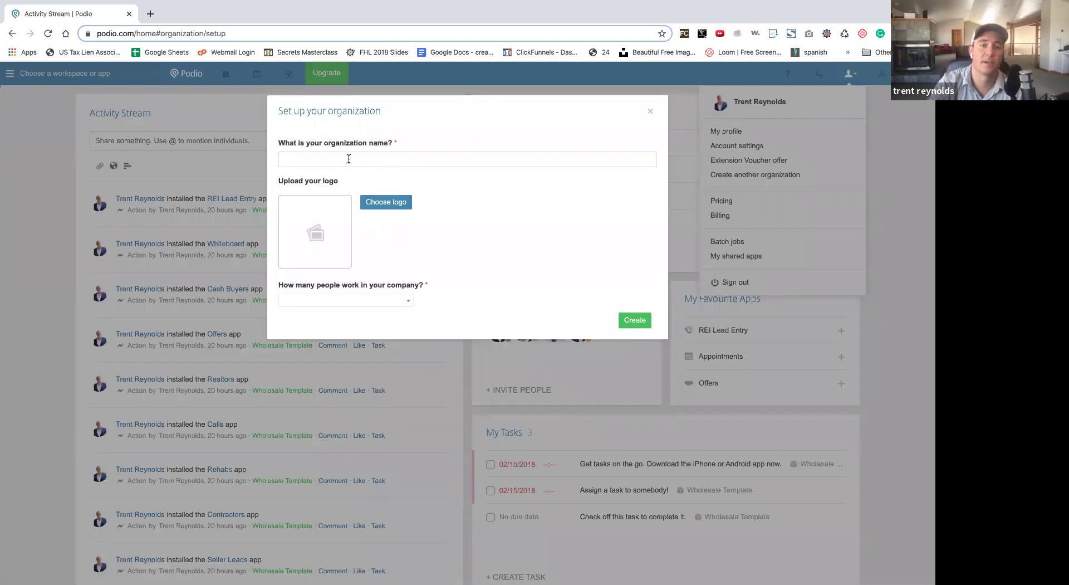
click(349, 159)
text(Break )
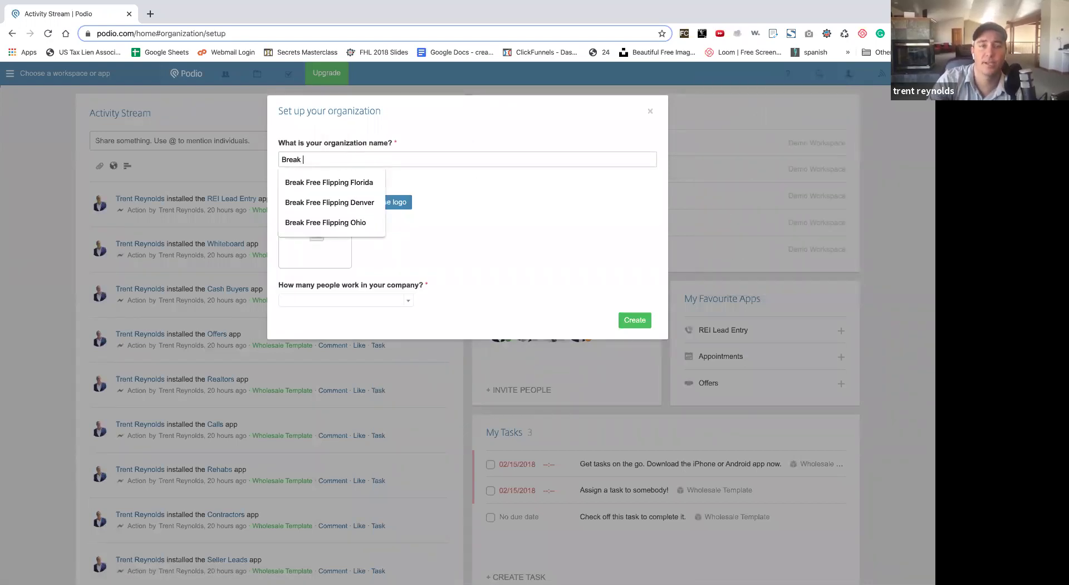
text(Free F)
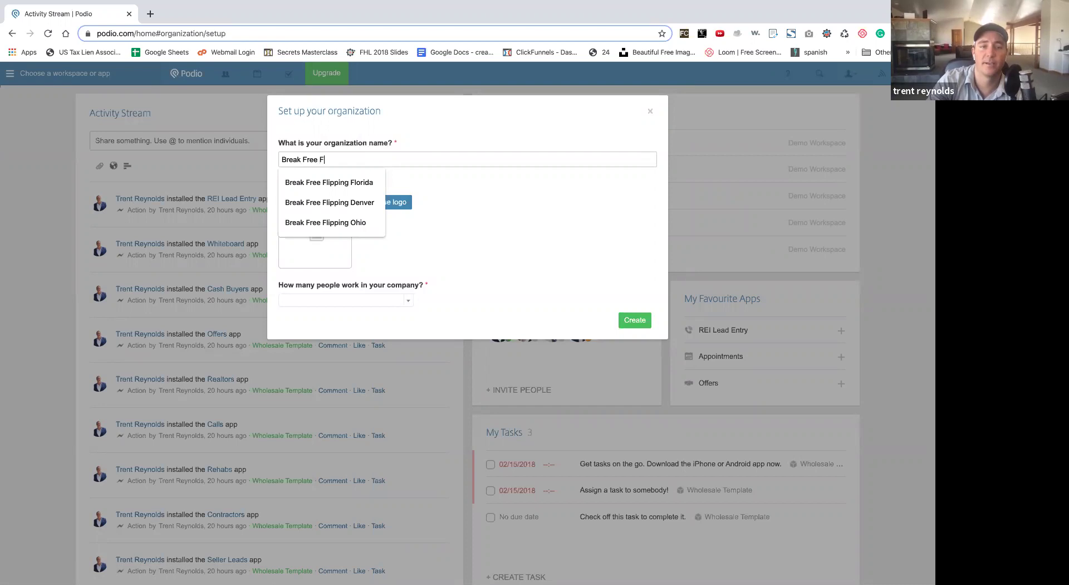
text(lipping)
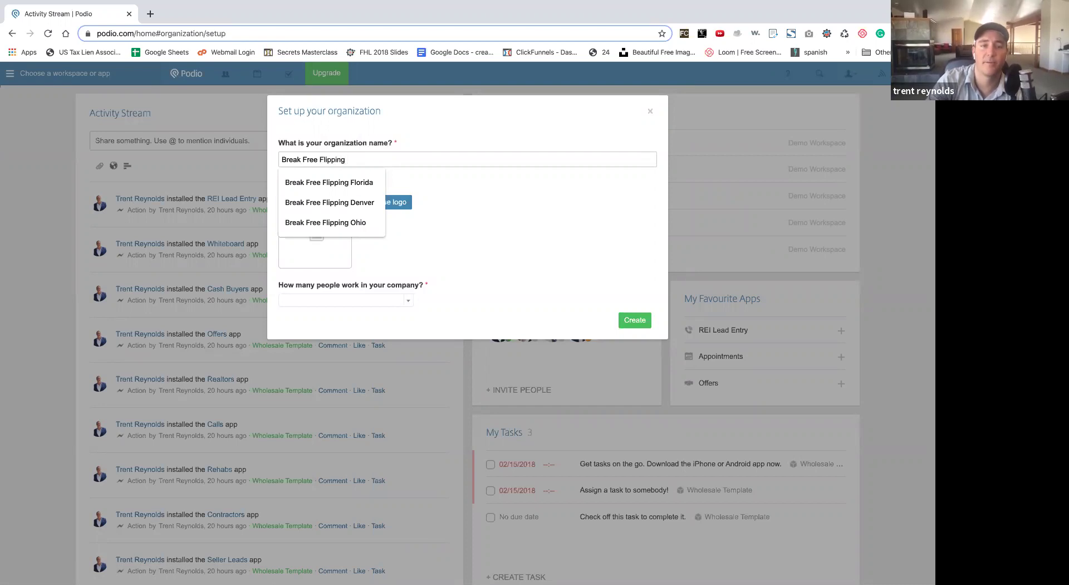
text( FL)
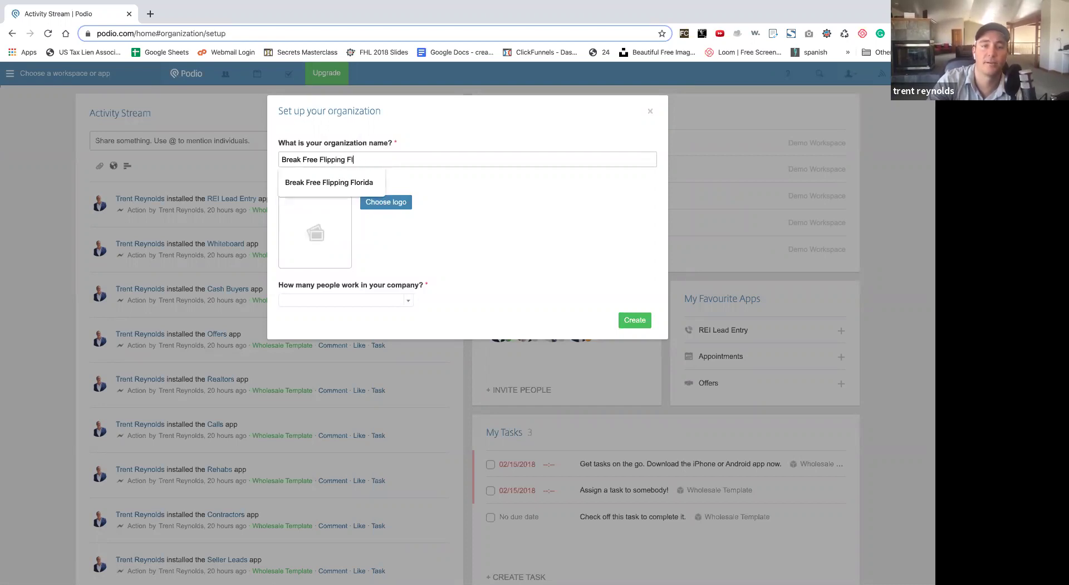
text(orida)
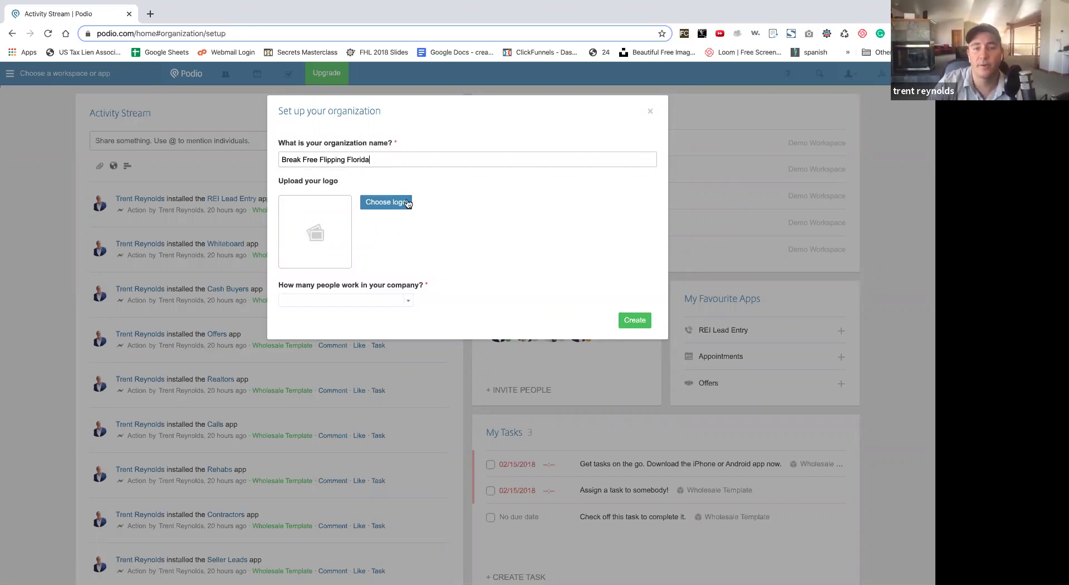
Set the company size to 1-10 employees and create the organization
click(384, 203)
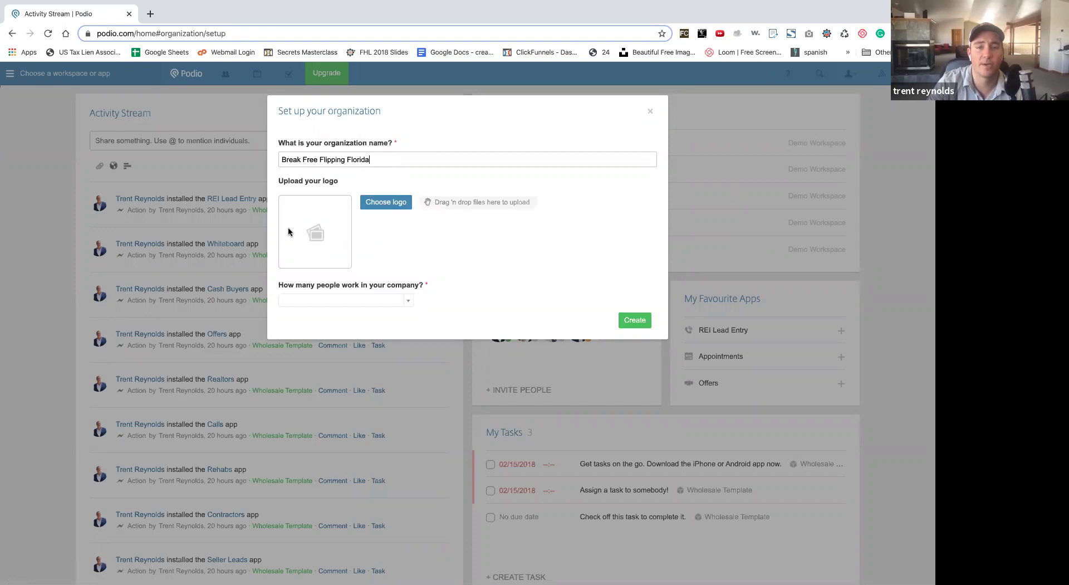
click(372, 299)
click(356, 323)
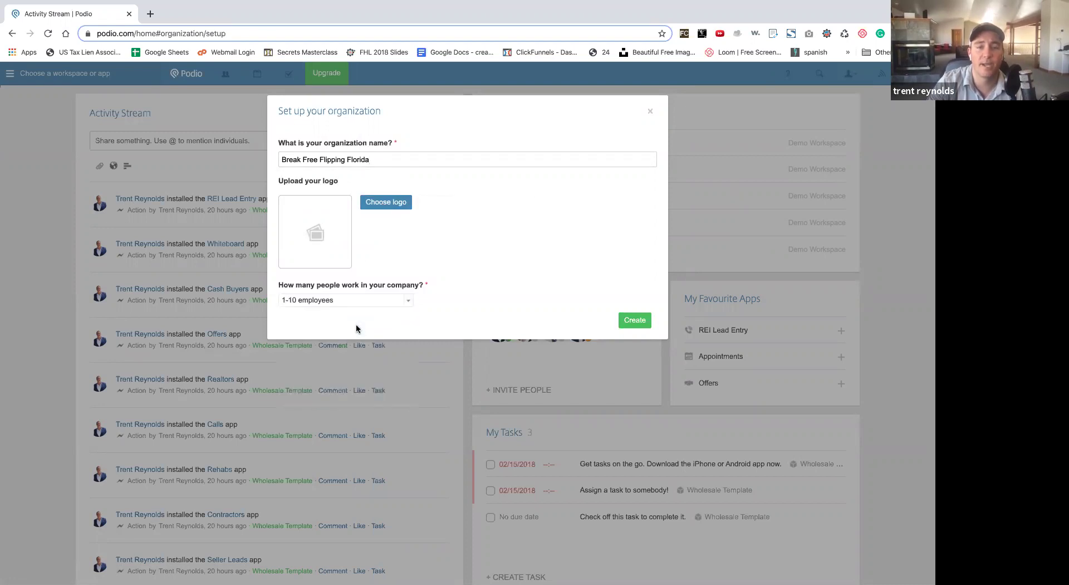
click(633, 321)
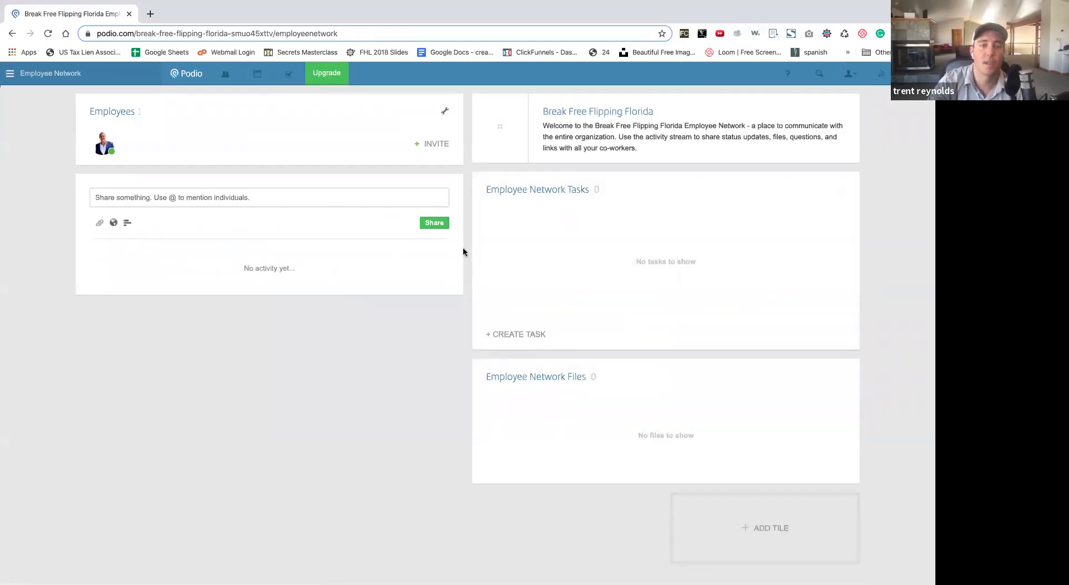
Look at the member management page of the new organization's Employee Network and return to its overview
click(445, 112)
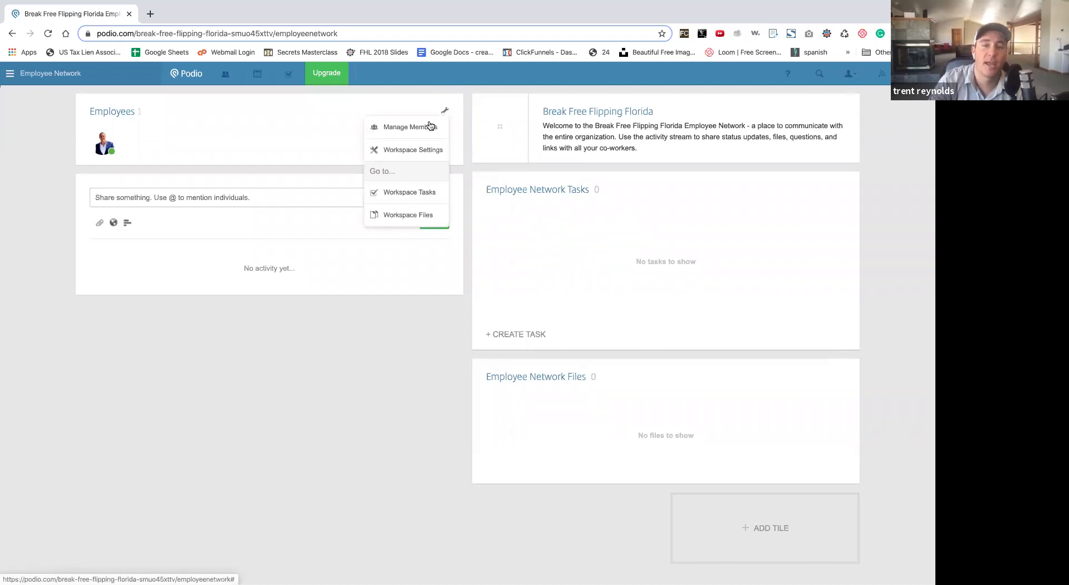
click(393, 129)
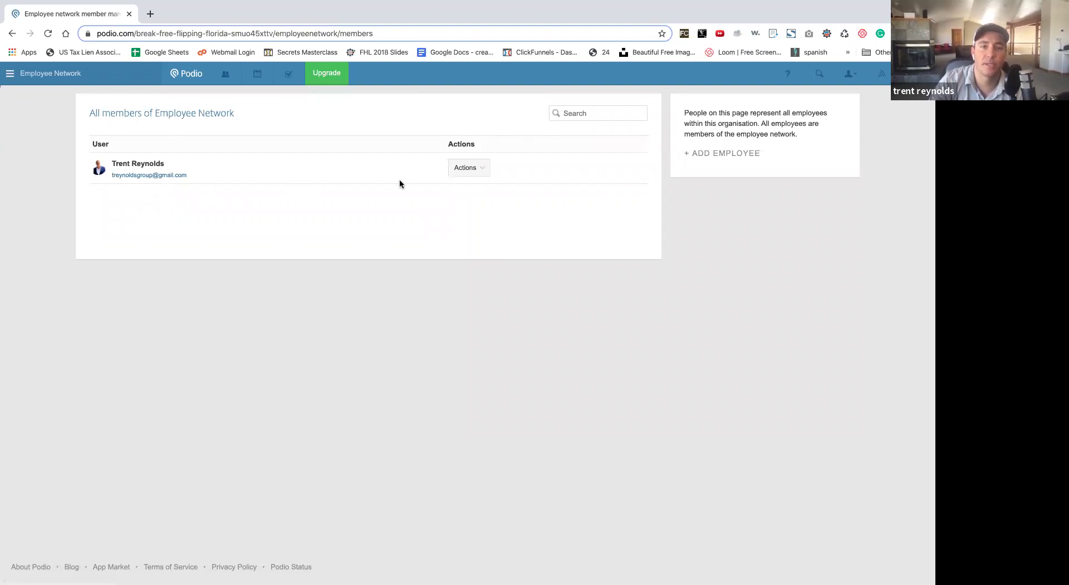
click(11, 35)
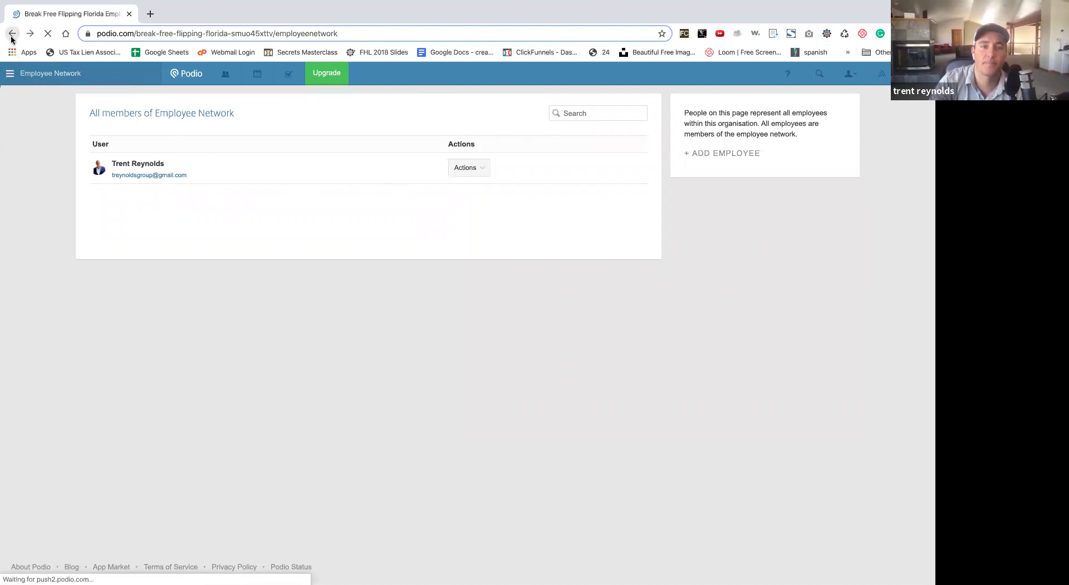
Add the co-worker listed last among the suggested connections to the Employee Network
click(420, 143)
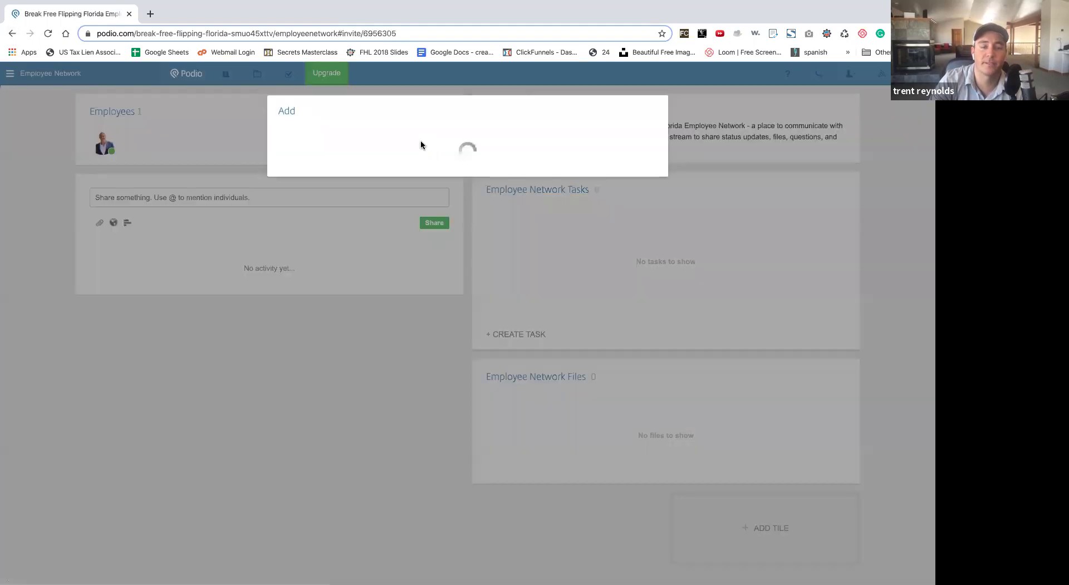
click(400, 144)
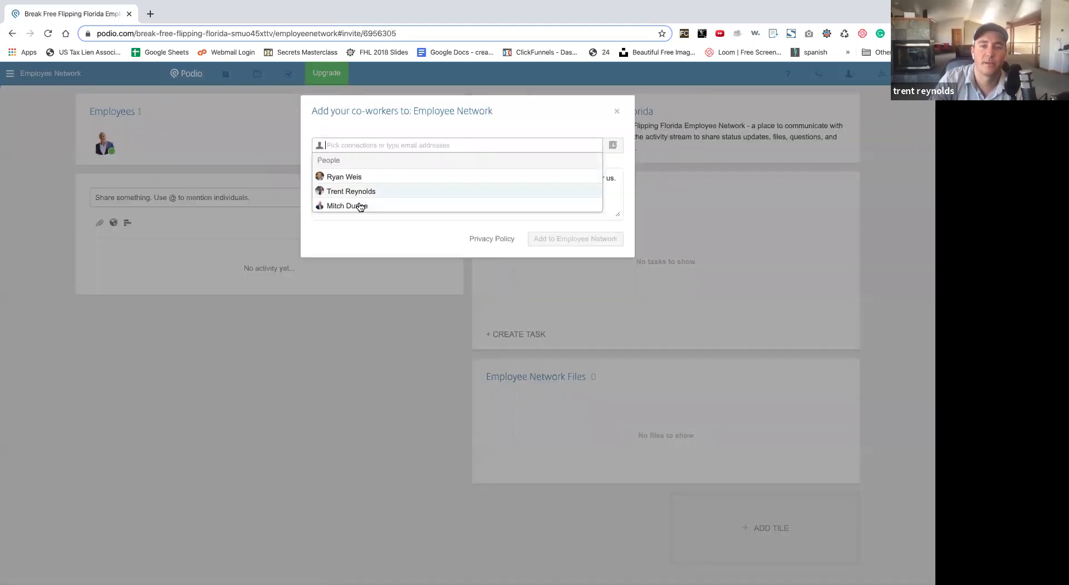
click(360, 206)
click(591, 241)
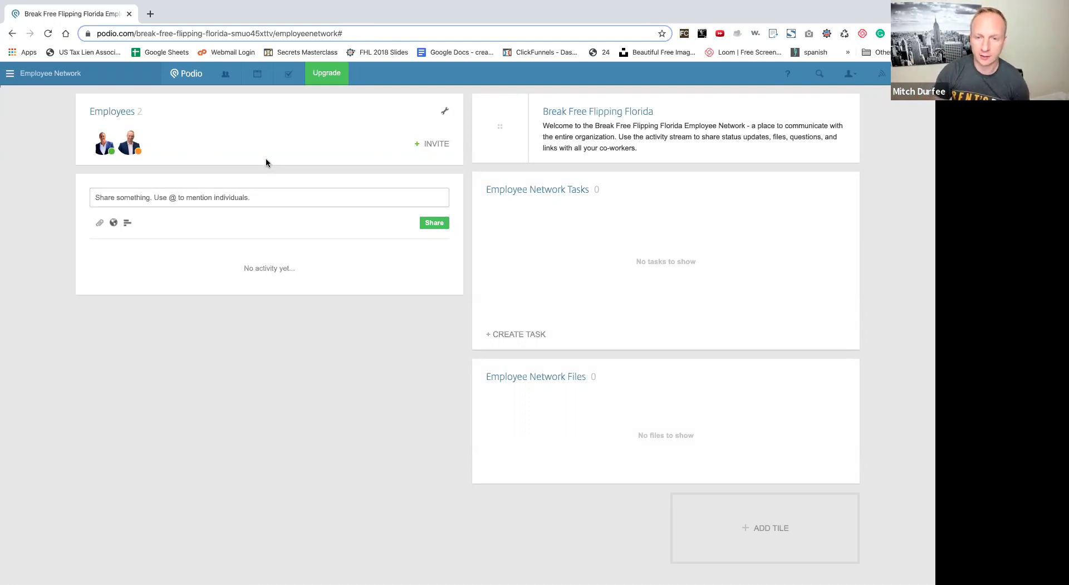
Create a workspace named Wholesale Template with Open access in the Break Free Flipping Florida organization
click(10, 76)
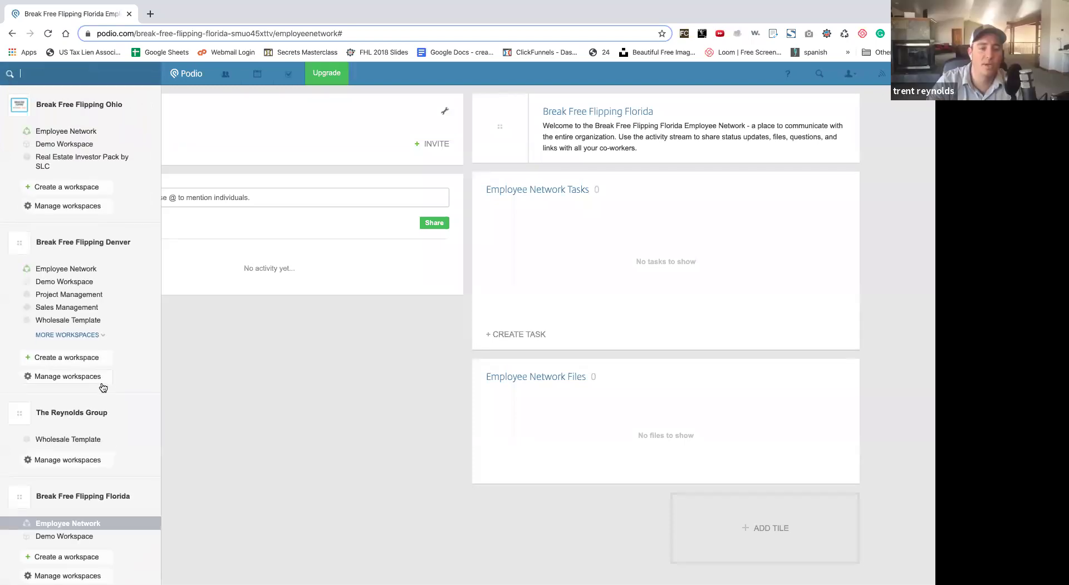
scroll(103, 387, down, 1)
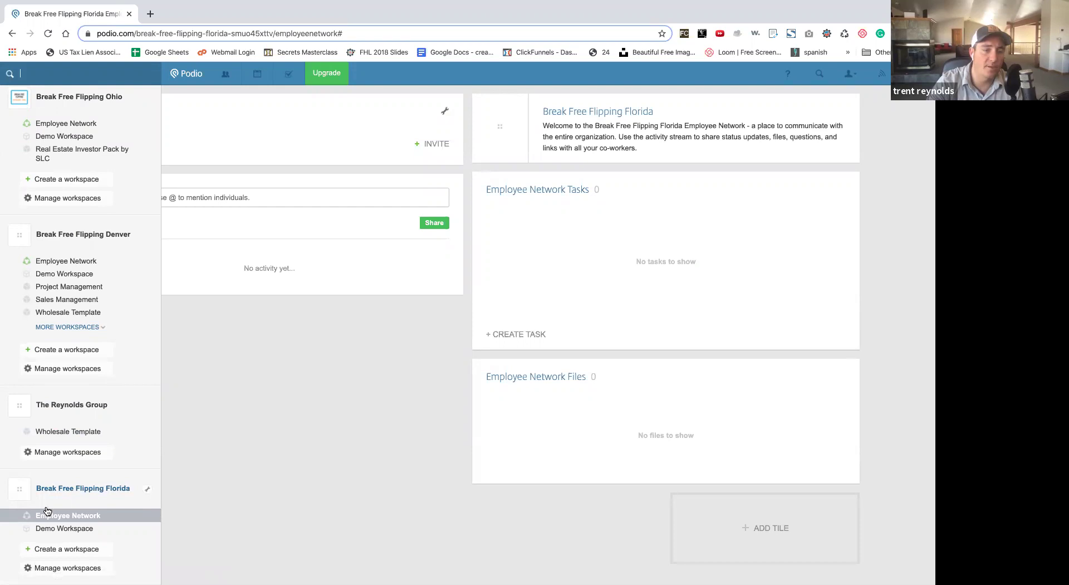
click(48, 549)
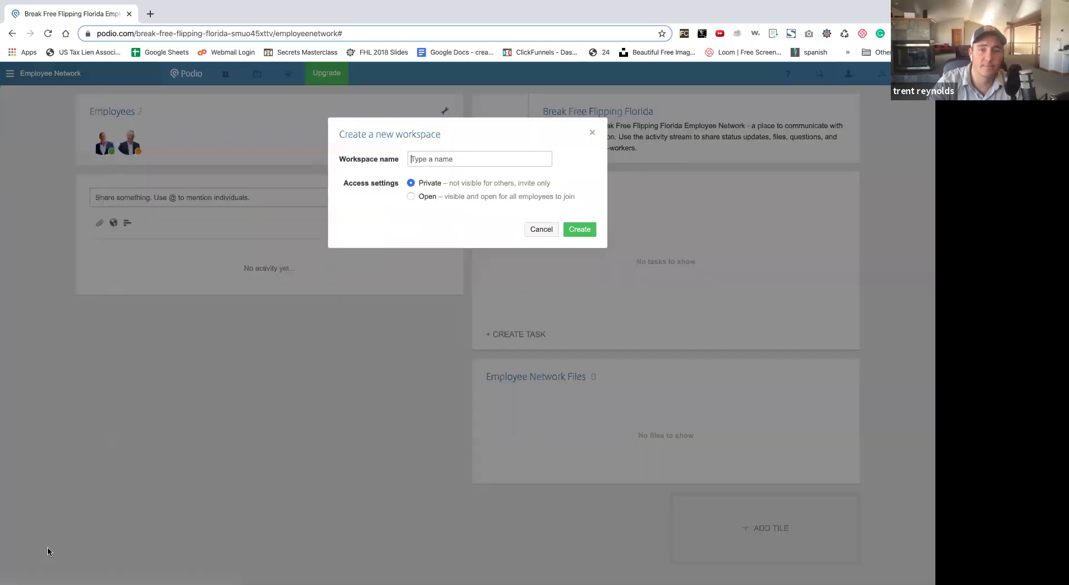
click(411, 197)
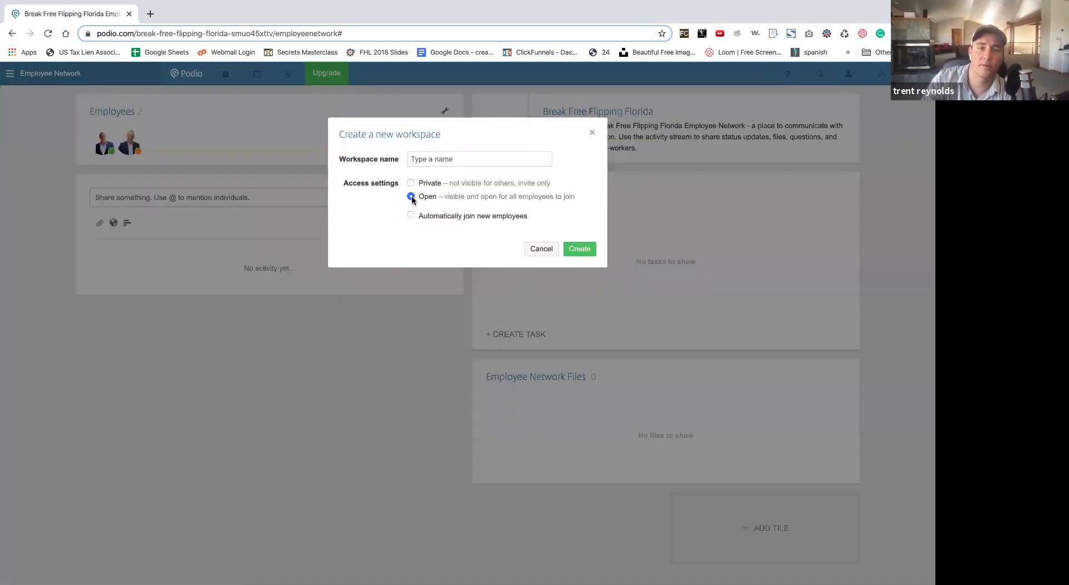
click(439, 159)
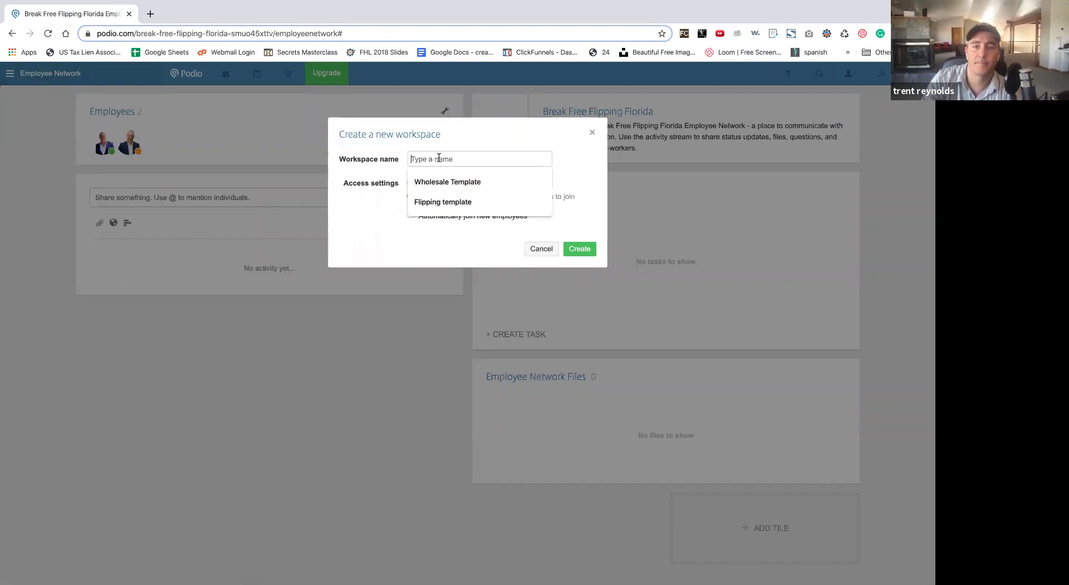
click(459, 181)
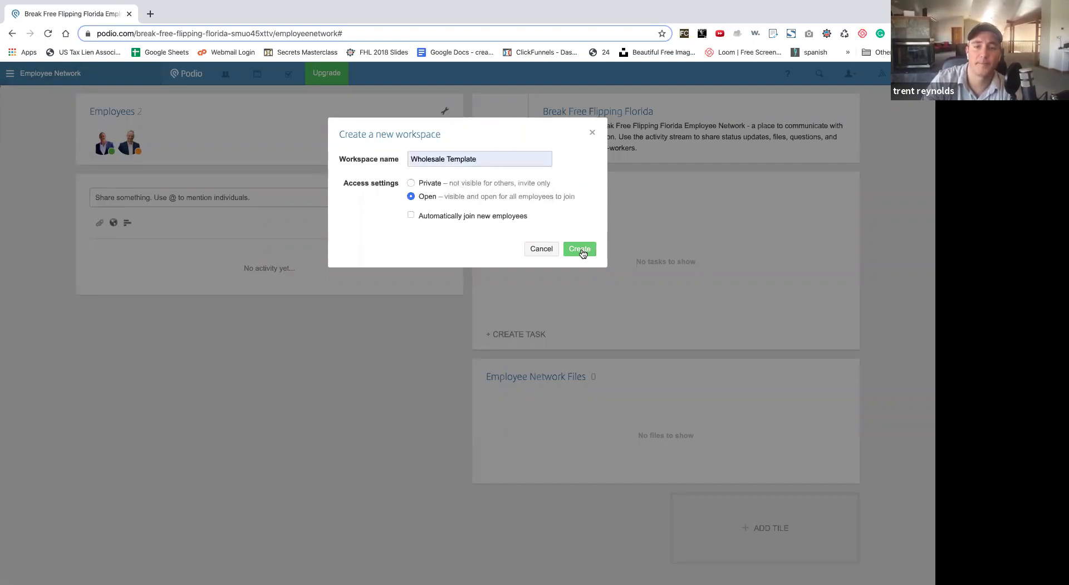
click(580, 249)
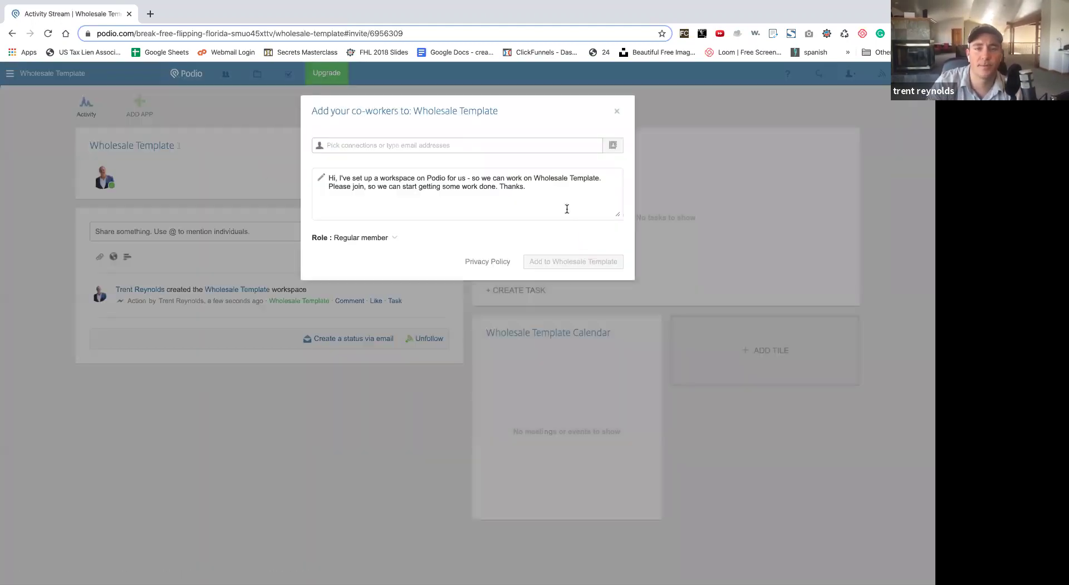
Add the same co-worker from the suggested connections to the Wholesale Template workspace
click(496, 148)
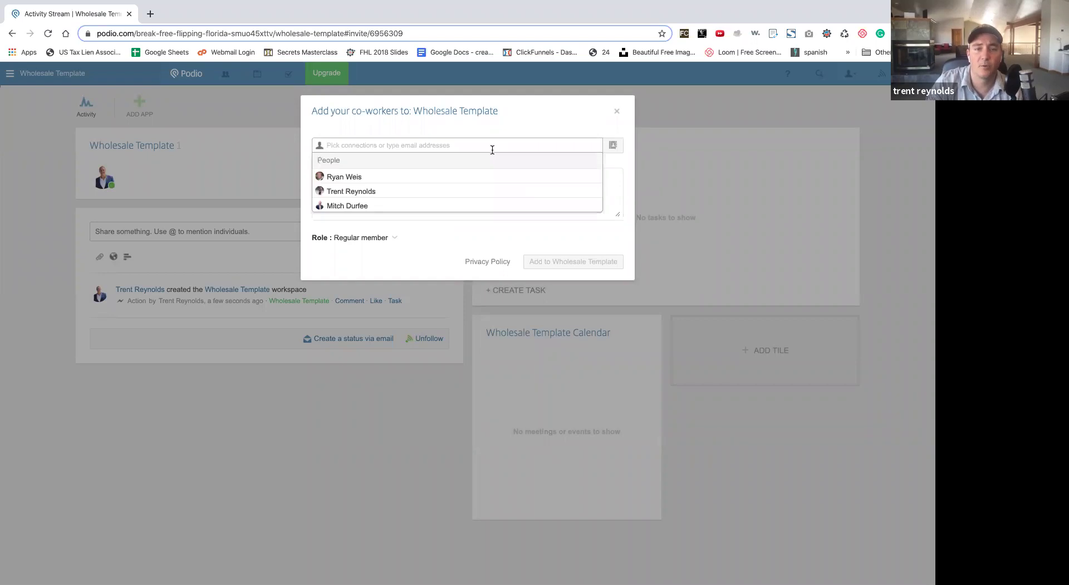
click(364, 206)
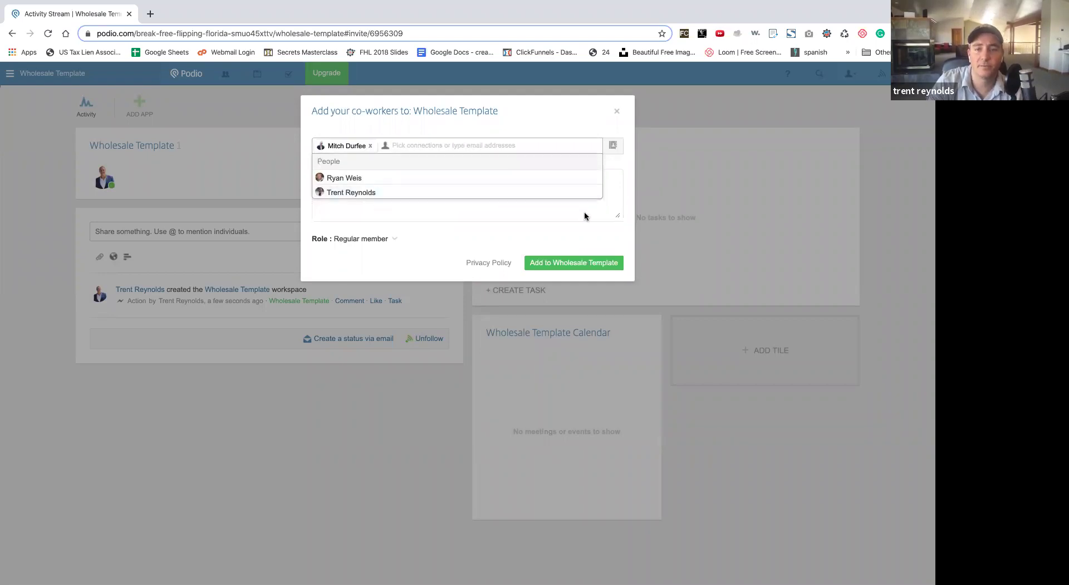
click(585, 265)
click(585, 265)
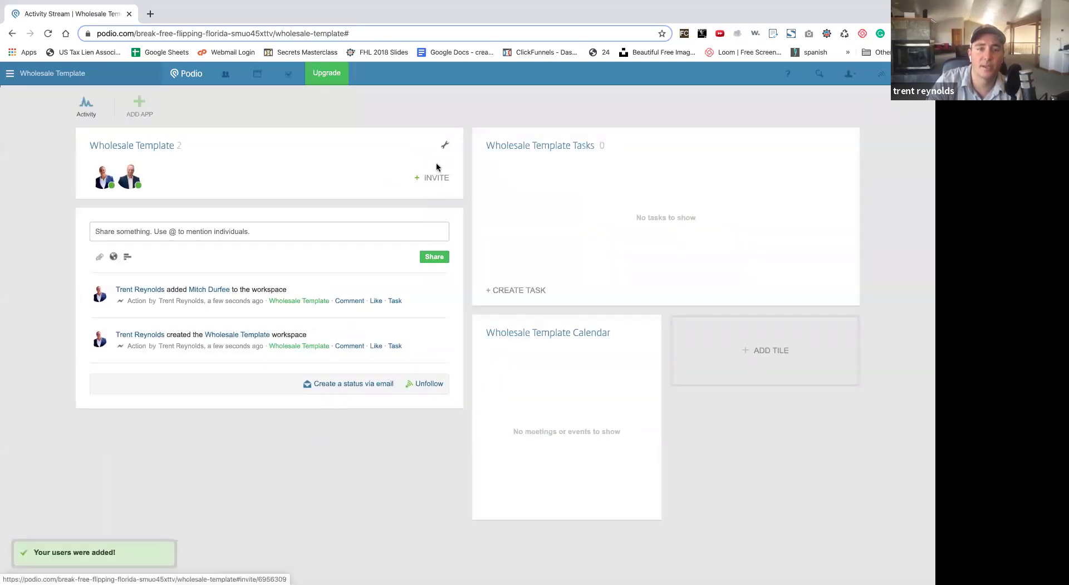
Make the added co-worker an admin of the Wholesale Template workspace through its member management
click(445, 146)
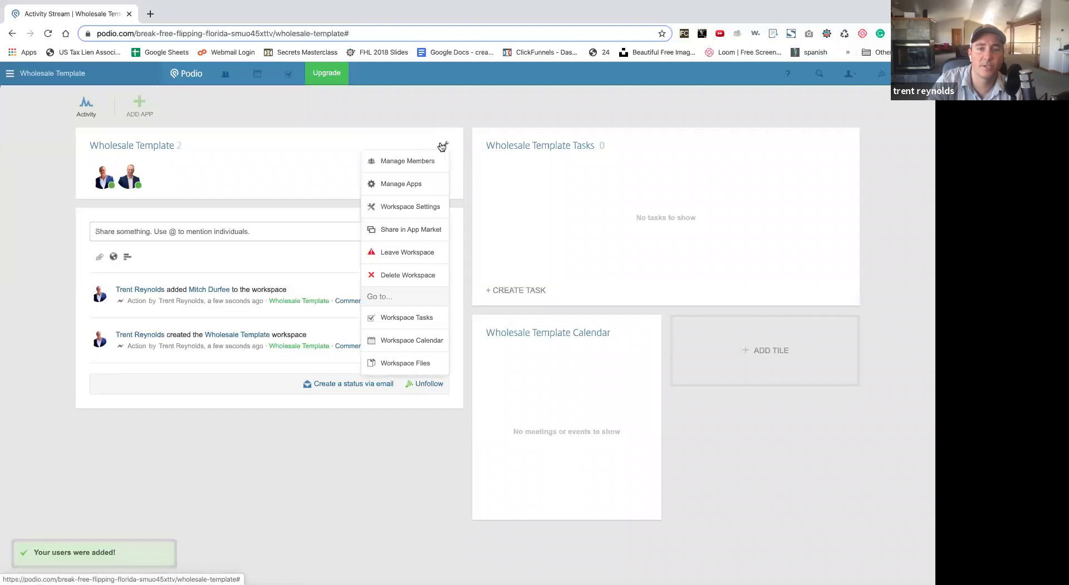
click(405, 161)
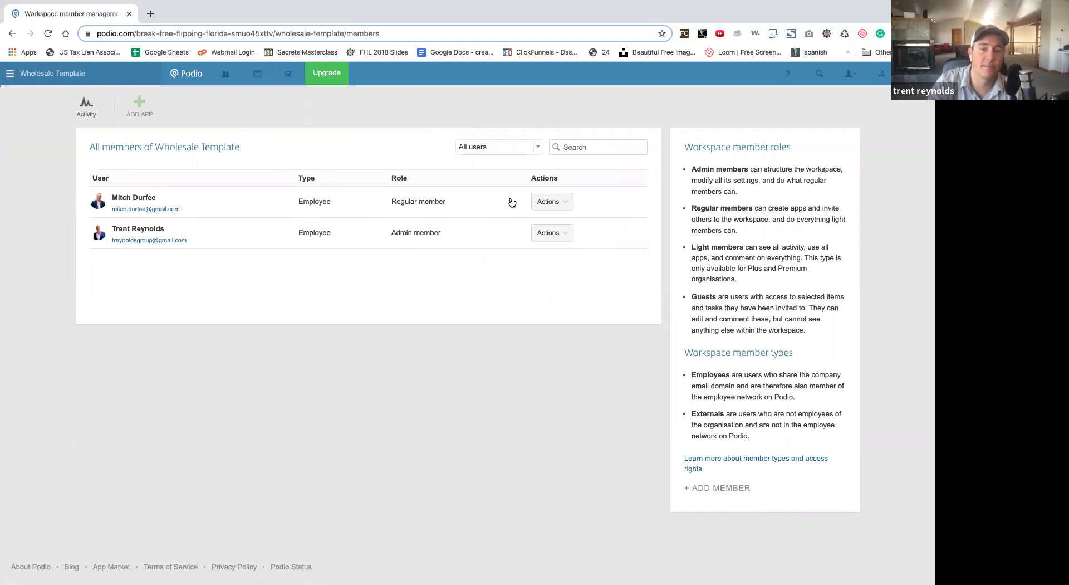
click(565, 204)
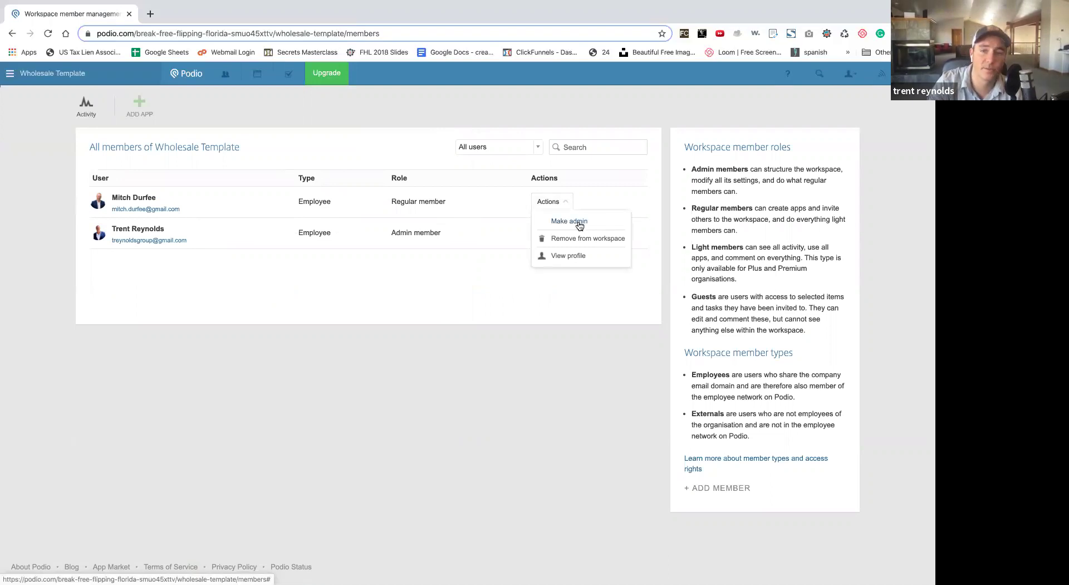
click(580, 220)
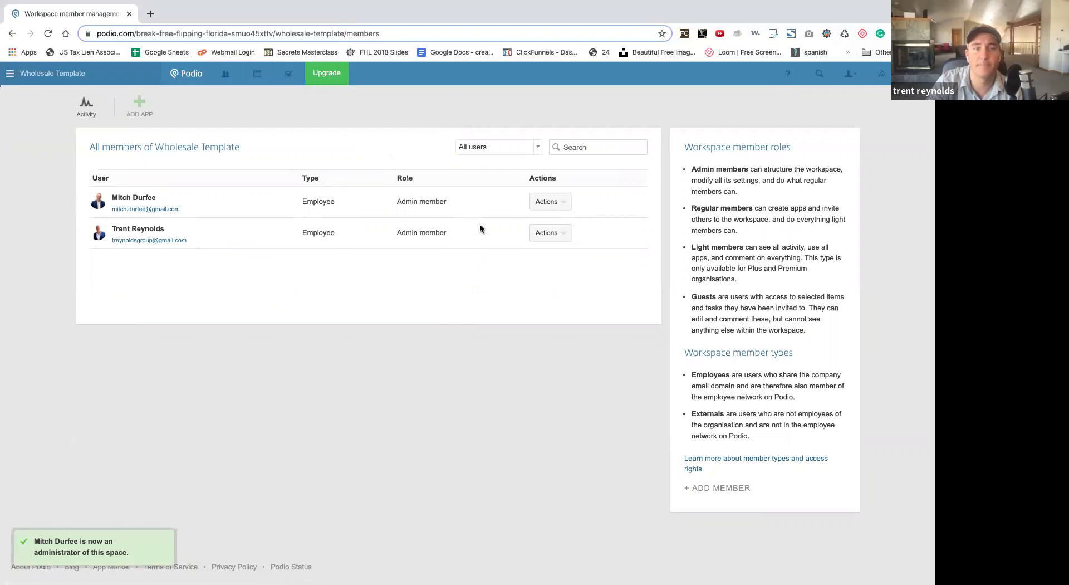
Install the Real Estate Investor Pack from the App Market's Real Estate industry category into the Florida organization's Wholesale Template workspace and view the installed pack
click(10, 75)
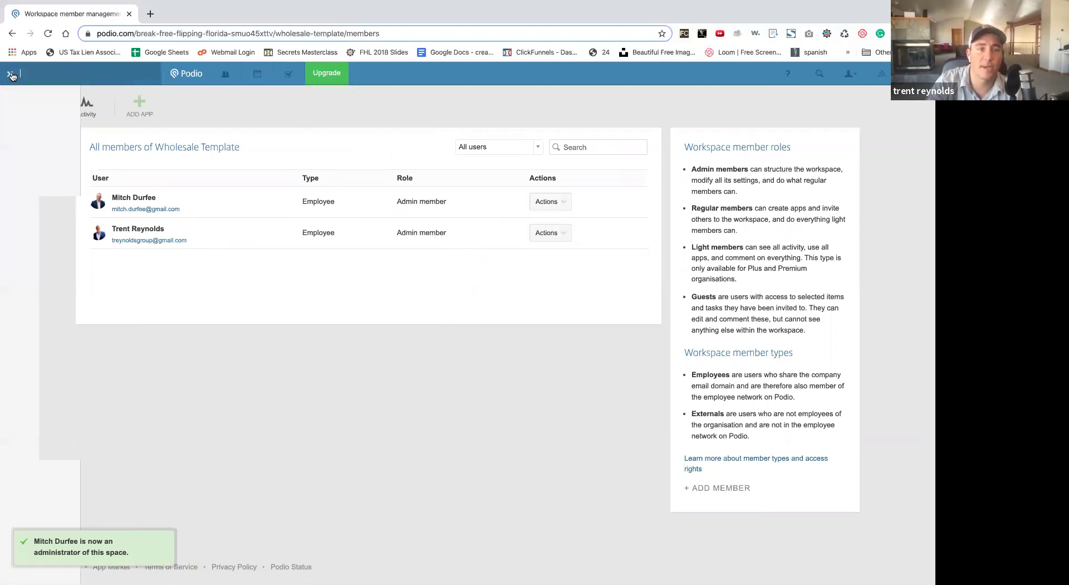
scroll(67, 390, down, 1)
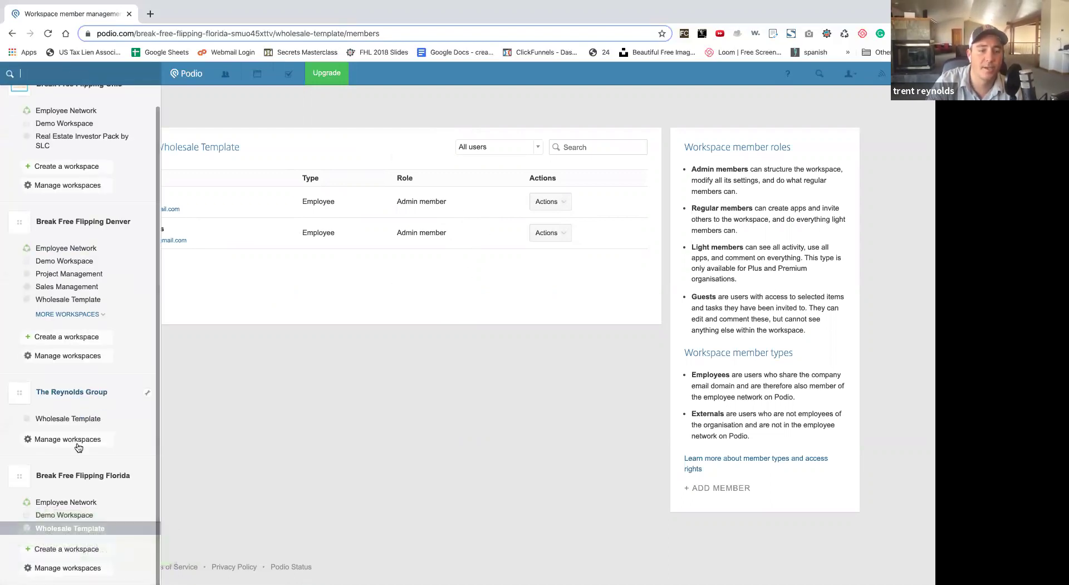
click(65, 529)
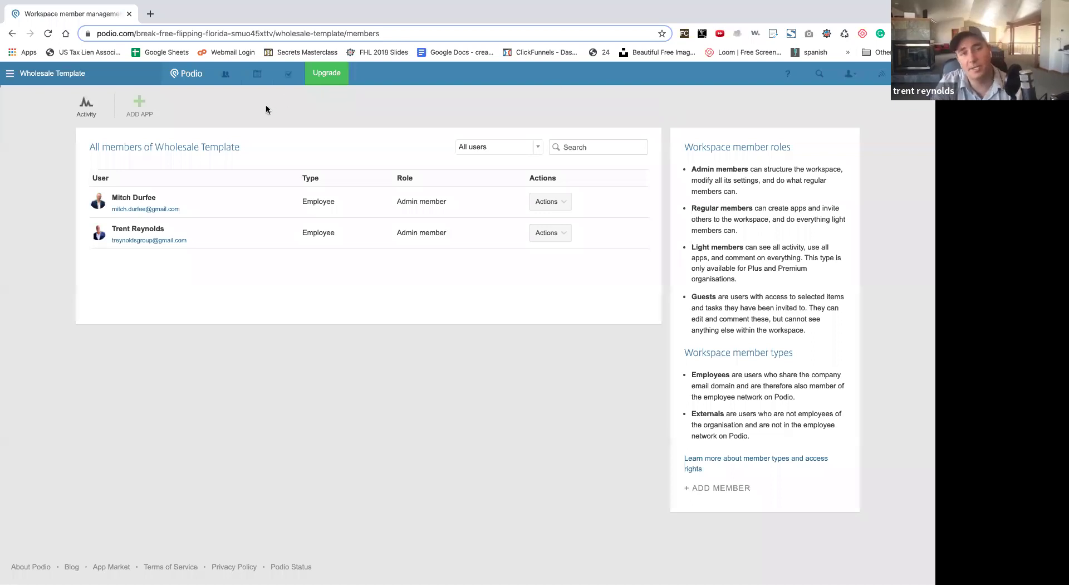
click(139, 103)
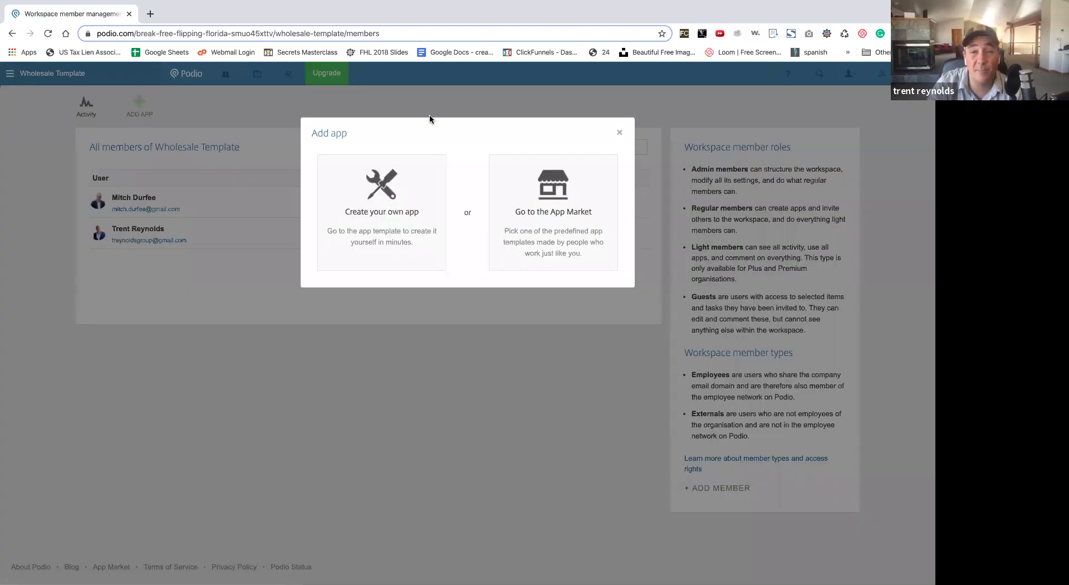
click(567, 204)
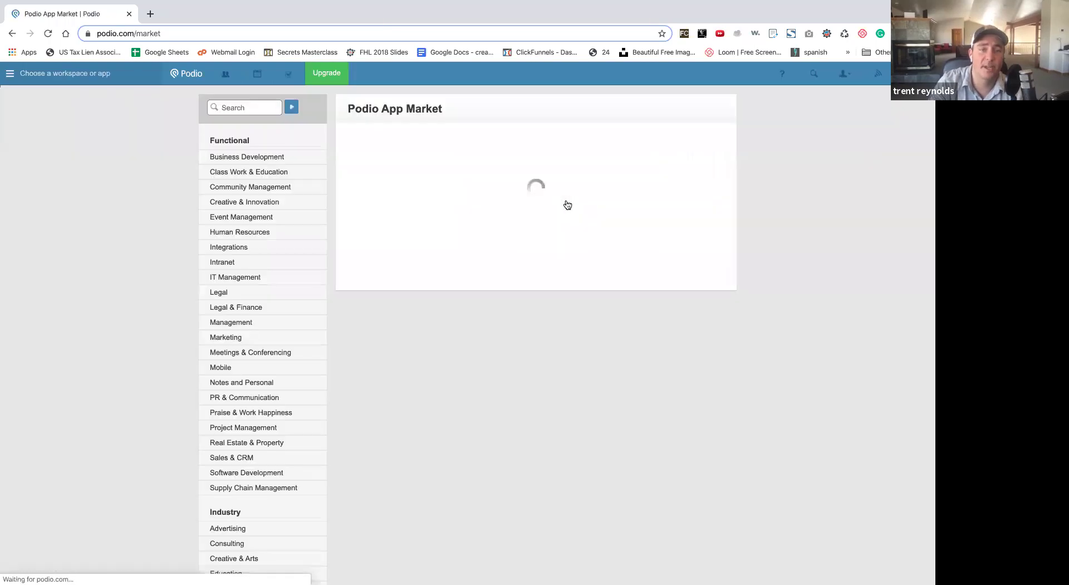
scroll(303, 224, down, 4)
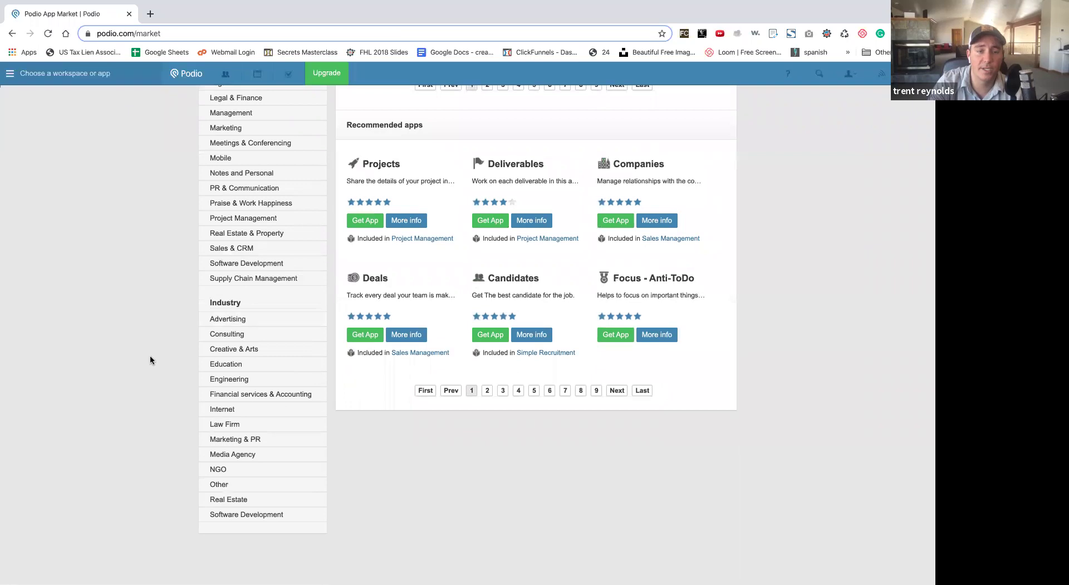
click(223, 500)
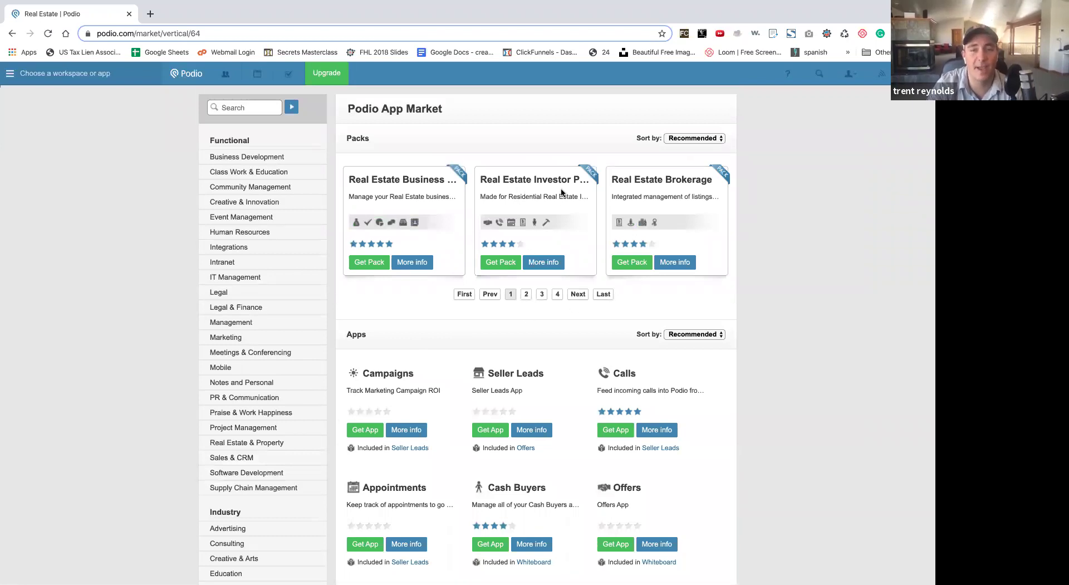
click(500, 264)
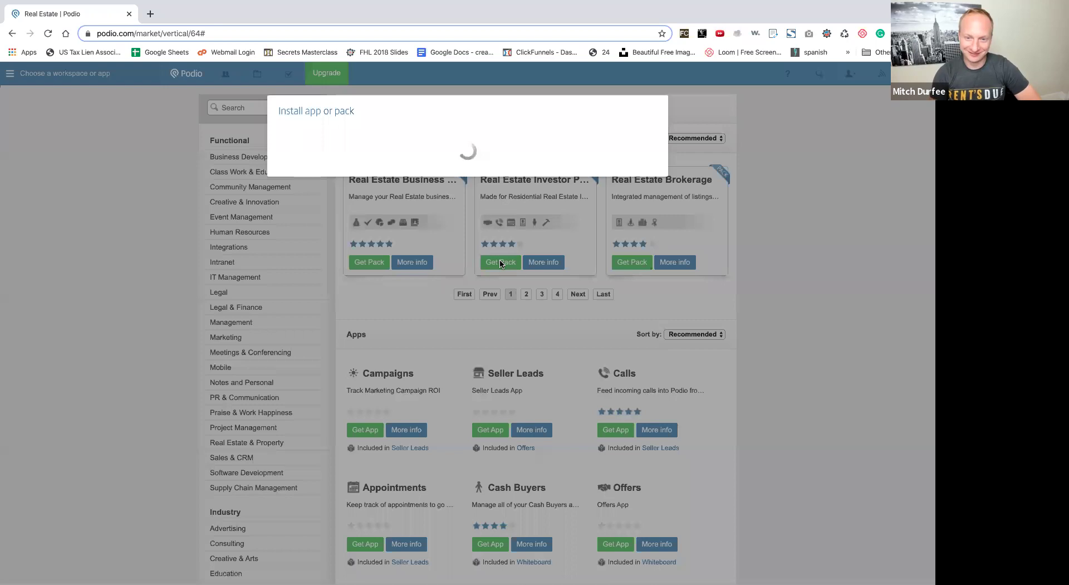
click(292, 188)
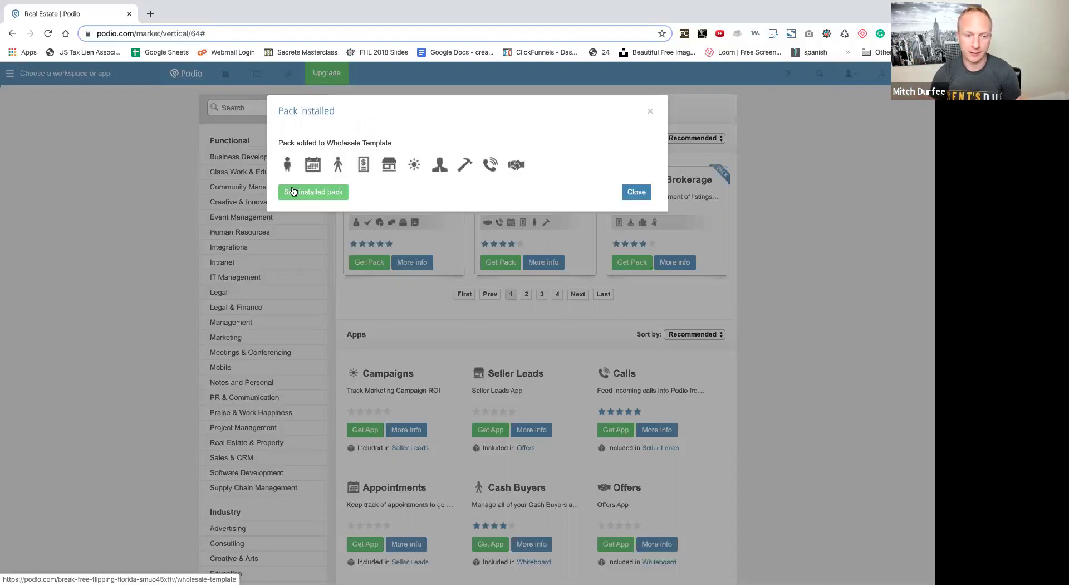
click(306, 198)
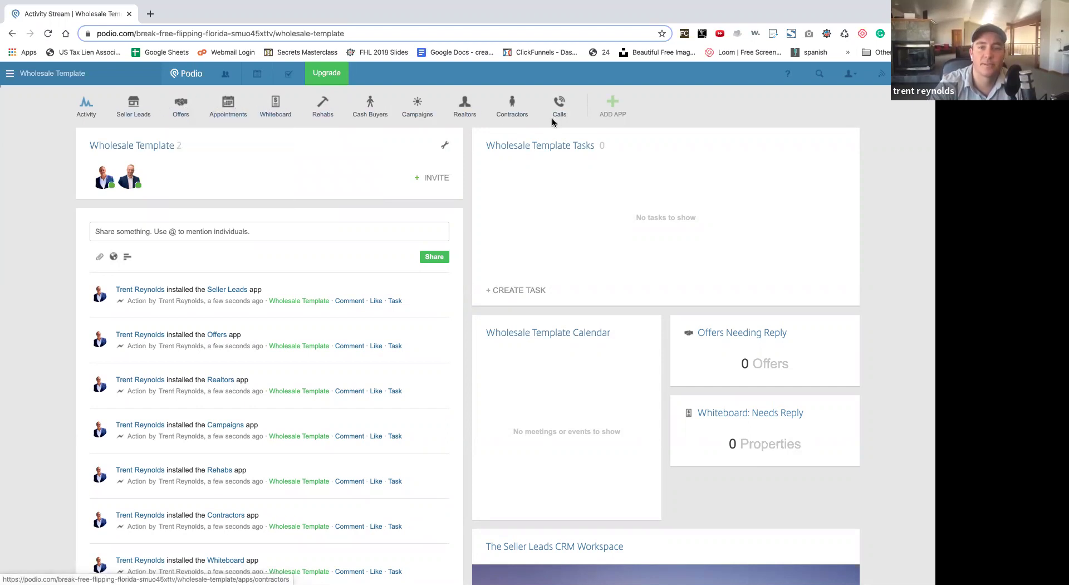
Return to the App Market from the Wholesale Template workspace and look through several pages of recommended apps
click(618, 106)
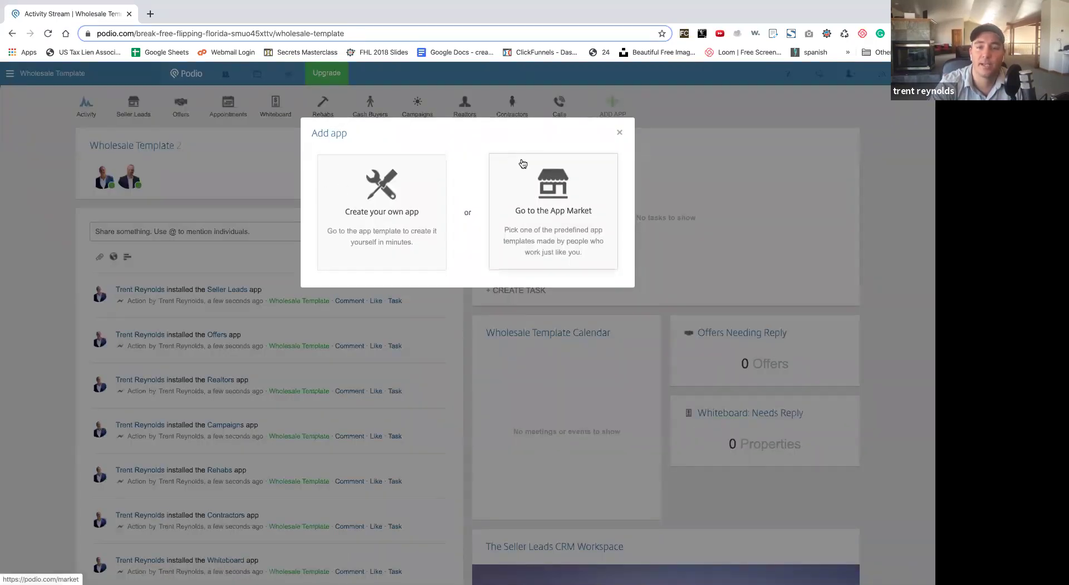
click(569, 192)
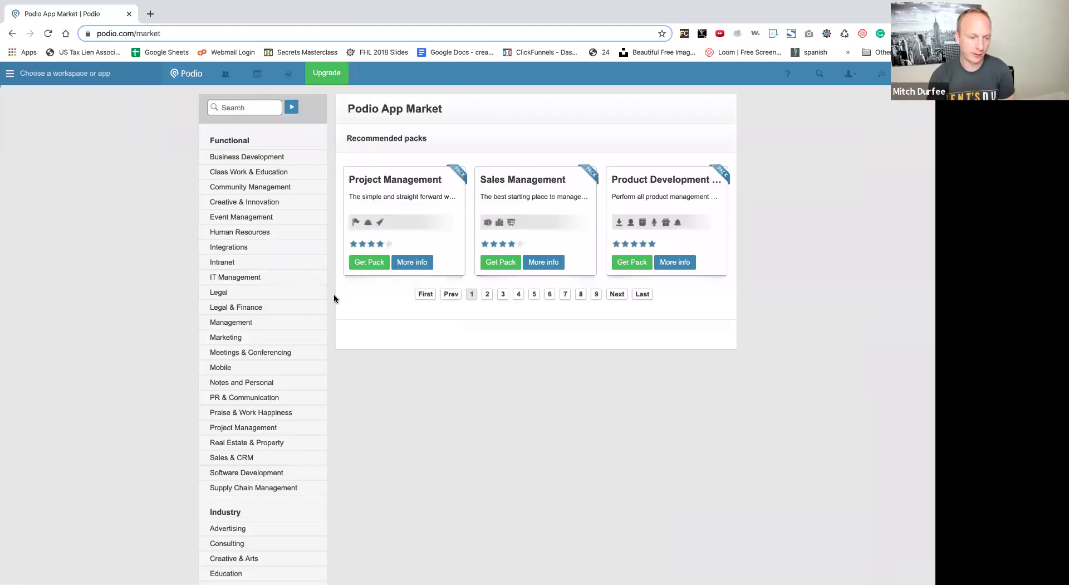
scroll(334, 298, down, 2)
scroll(333, 295, down, 4)
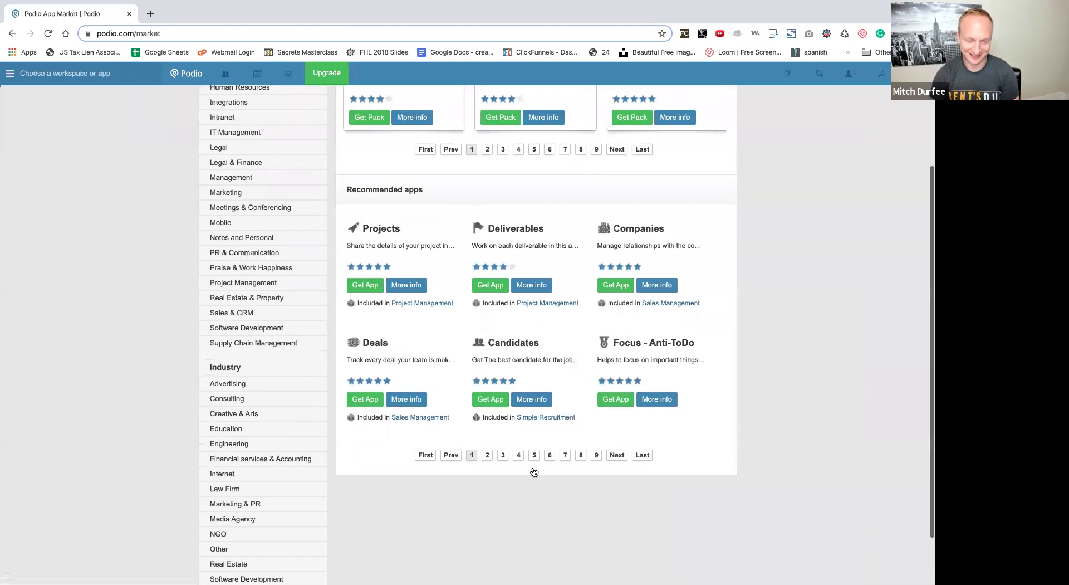
click(503, 455)
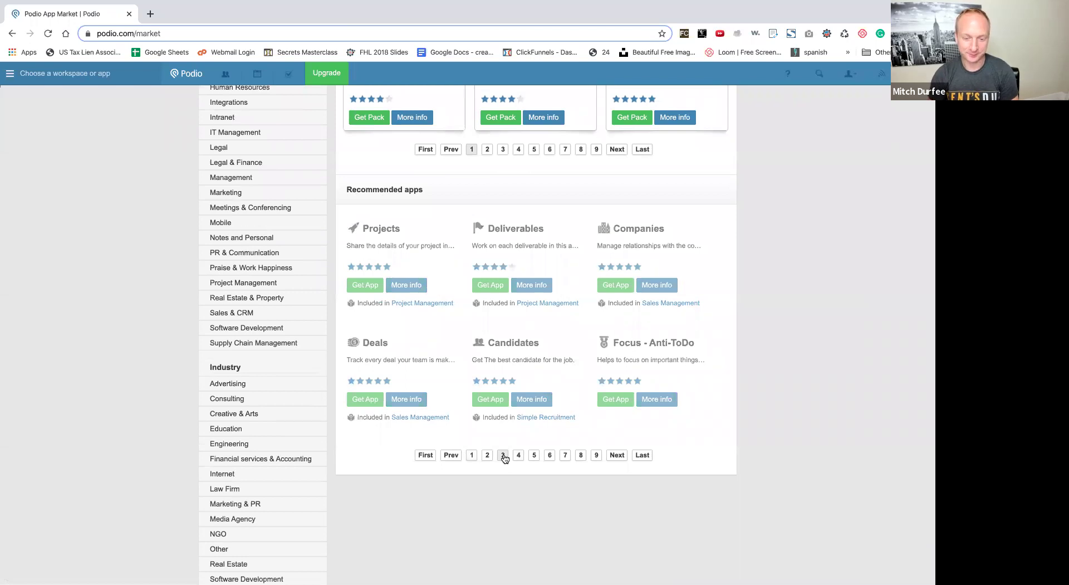
click(517, 456)
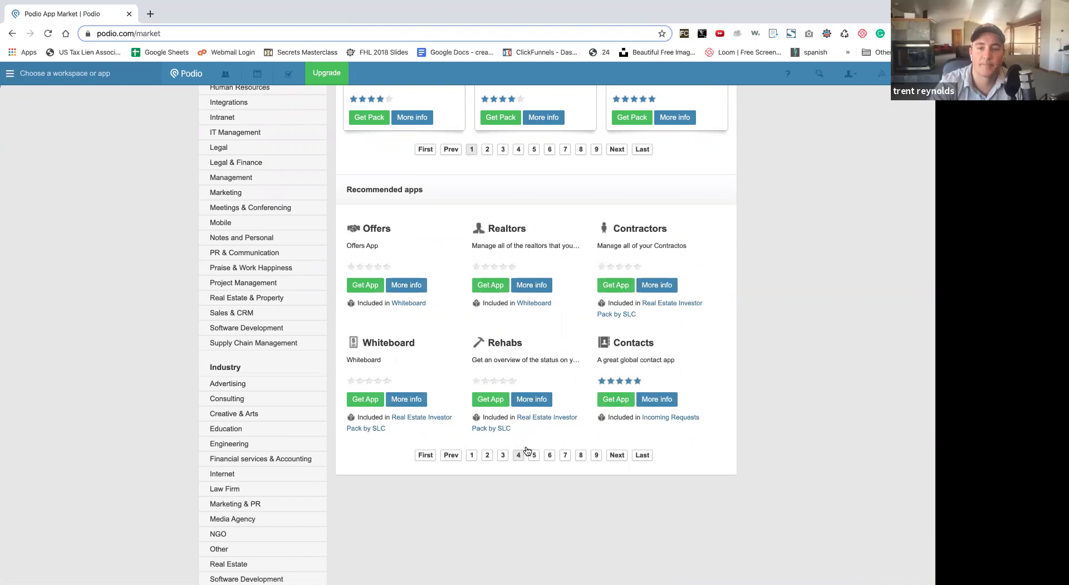
click(533, 455)
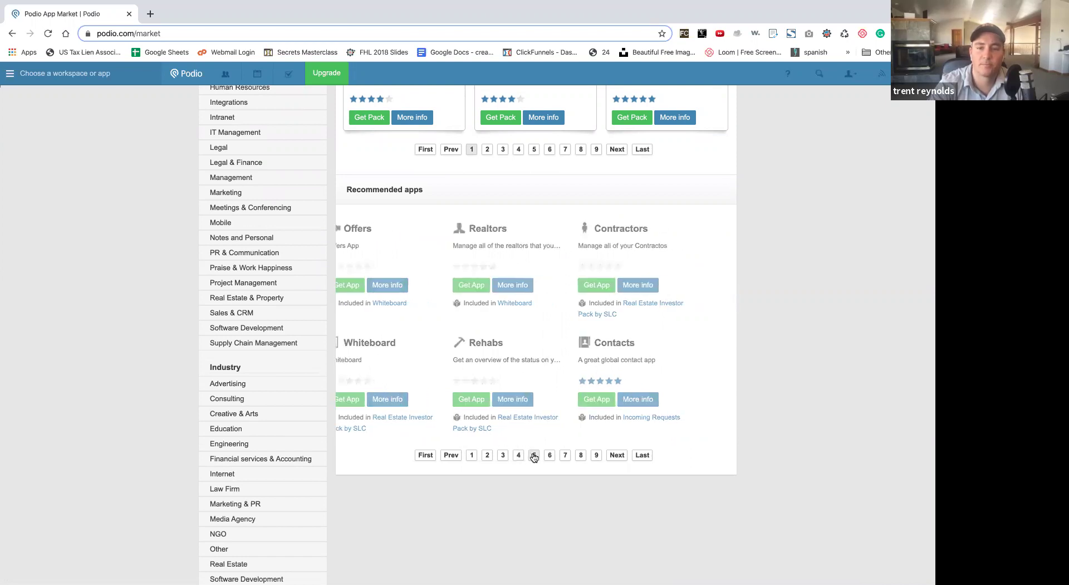
click(487, 455)
click(501, 456)
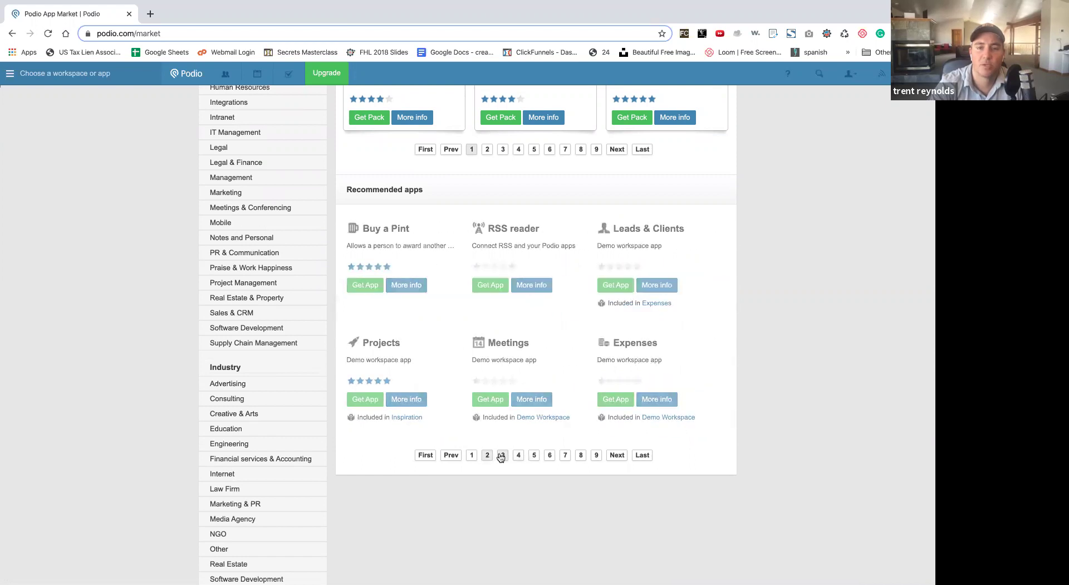
scroll(363, 473, down, 2)
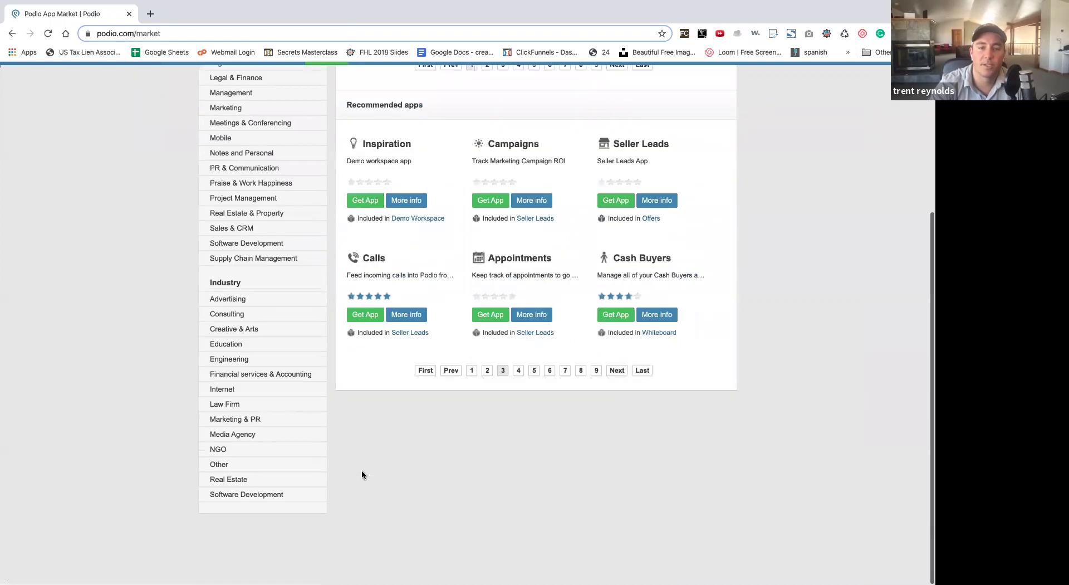
Install the REI Lead Entry app from page 4 of the Real Estate industry apps into the Wholesale Template workspace and open it
click(229, 498)
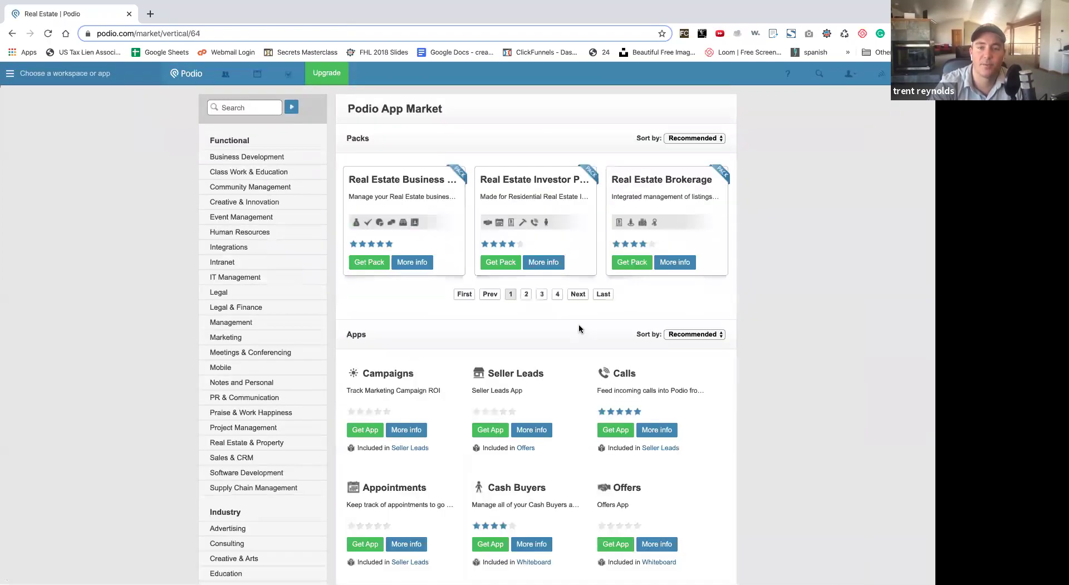
scroll(579, 323, down, 2)
click(502, 477)
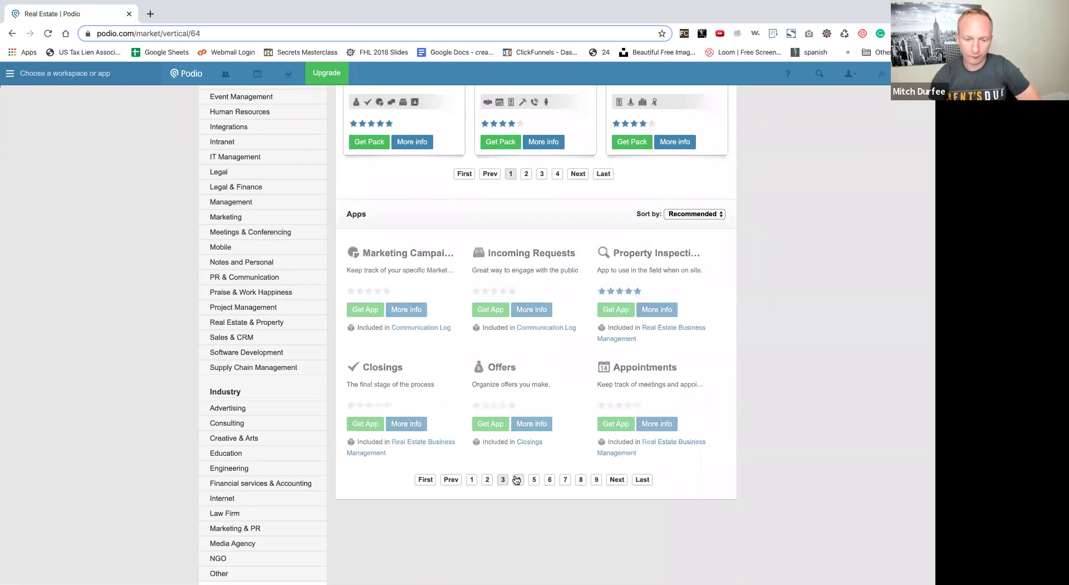
click(517, 479)
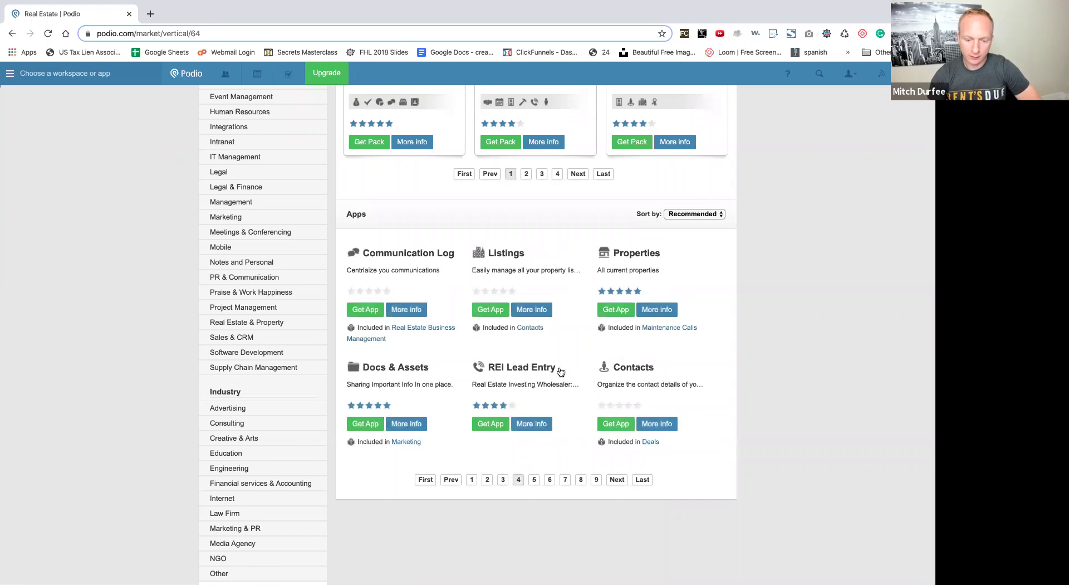
click(488, 423)
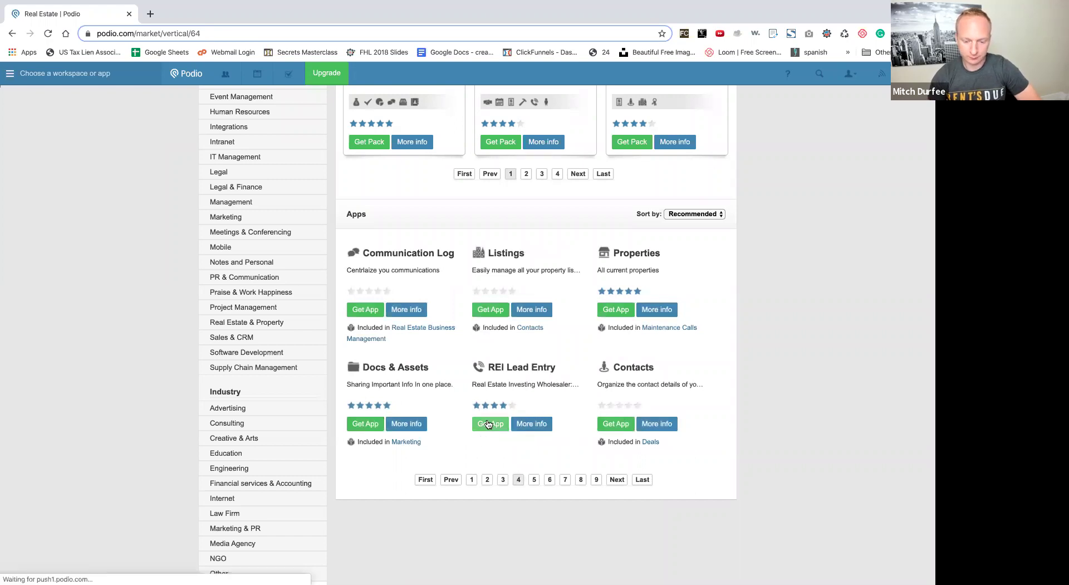
click(291, 187)
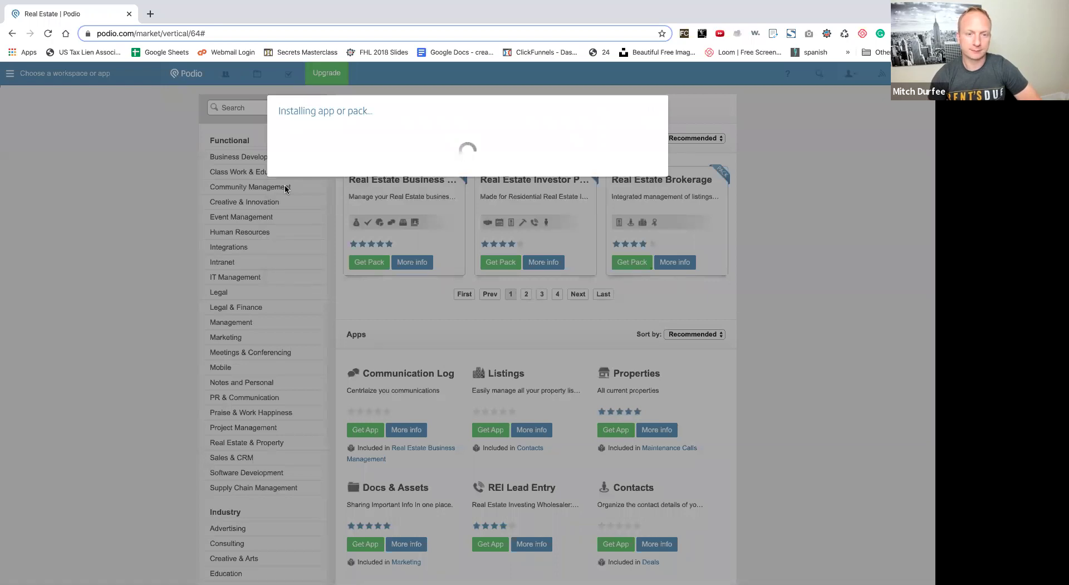
click(313, 192)
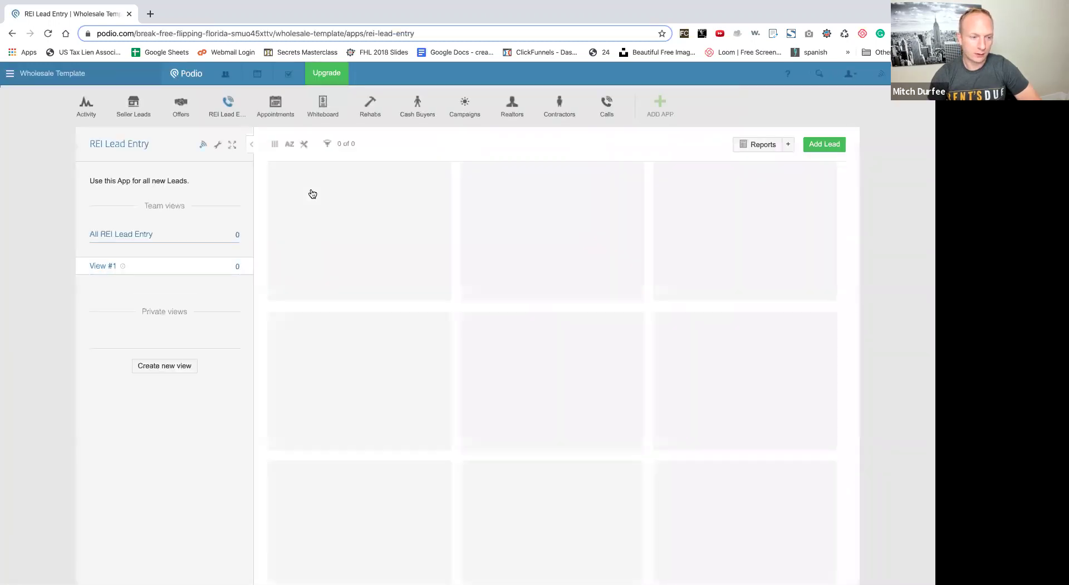
Start a blank lead in the REI Lead Entry app and review the fields of its entry form
click(227, 111)
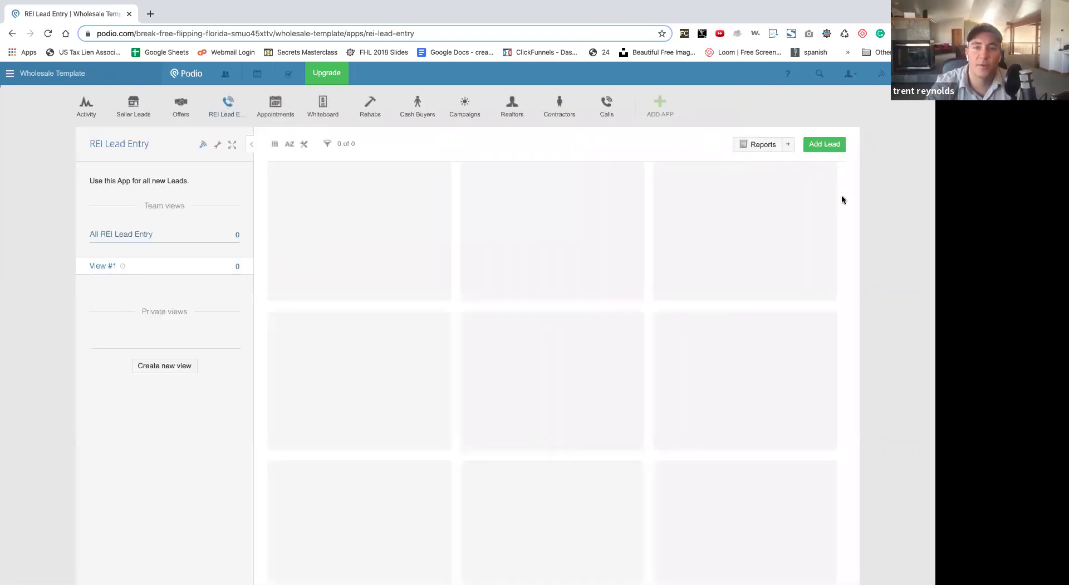
click(824, 144)
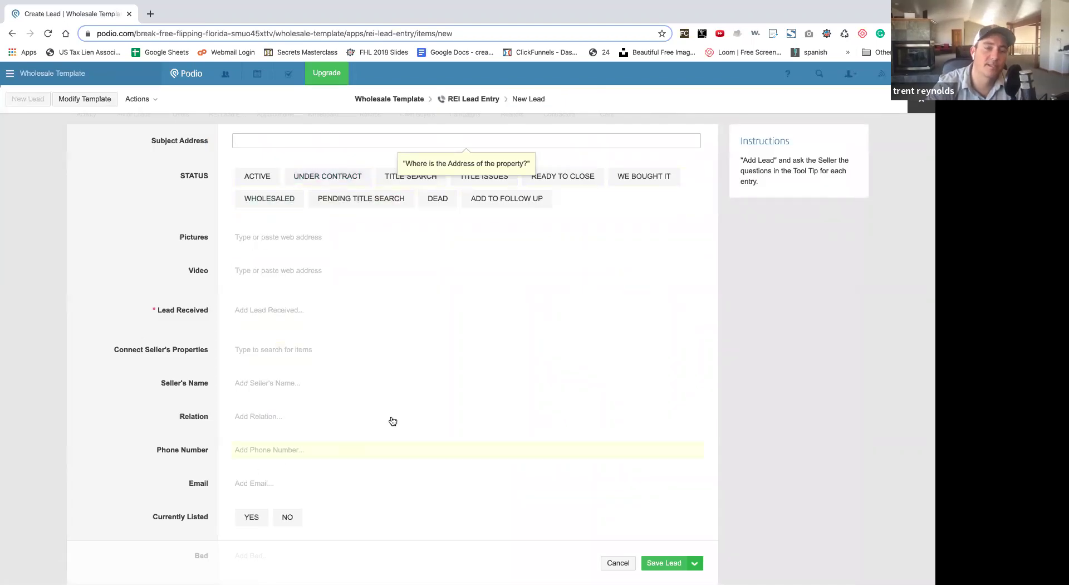
scroll(358, 435, down, 2)
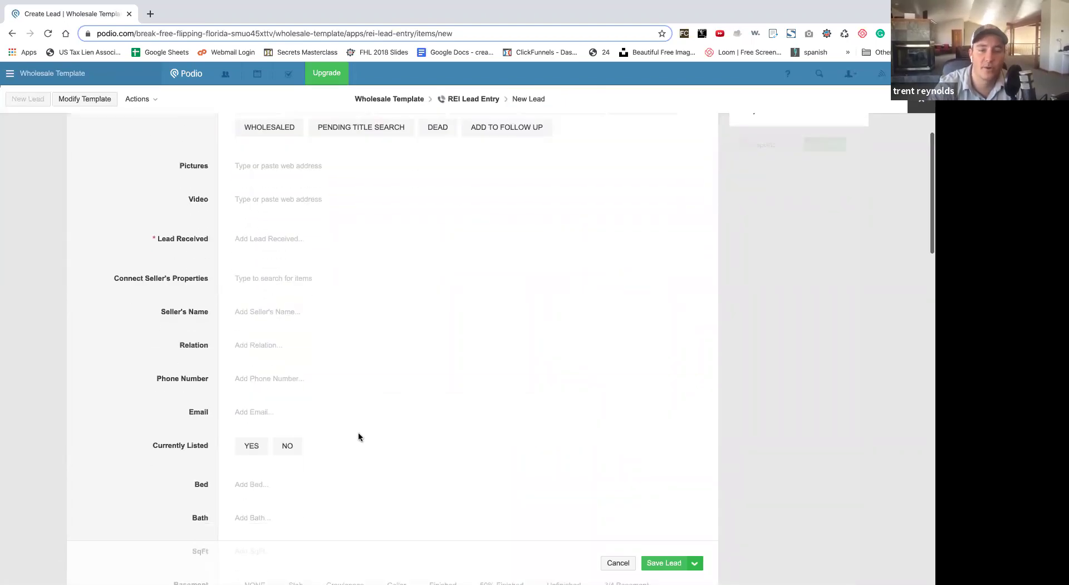
scroll(359, 436, down, 6)
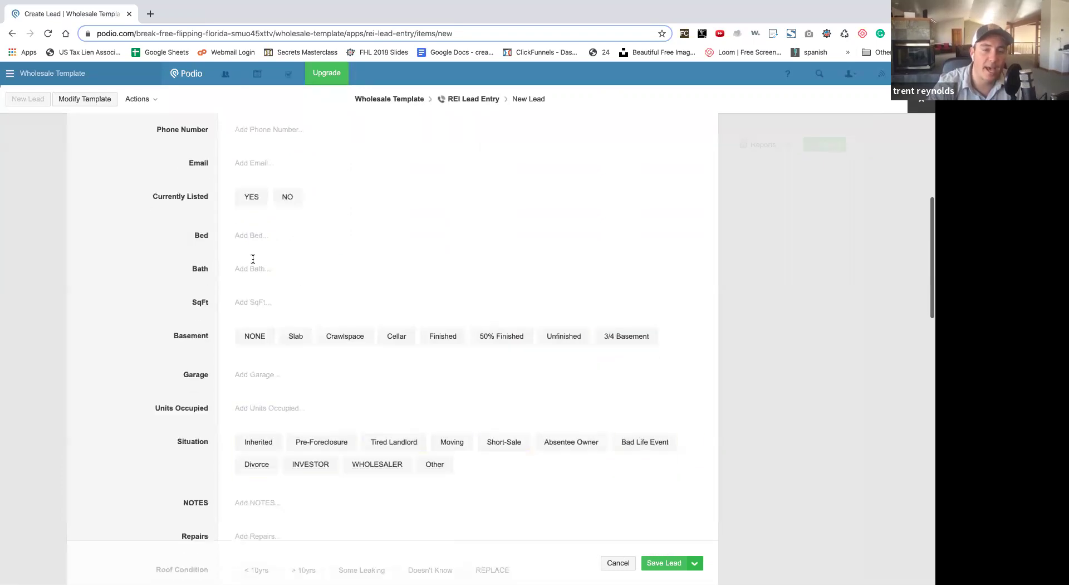
scroll(329, 497, down, 6)
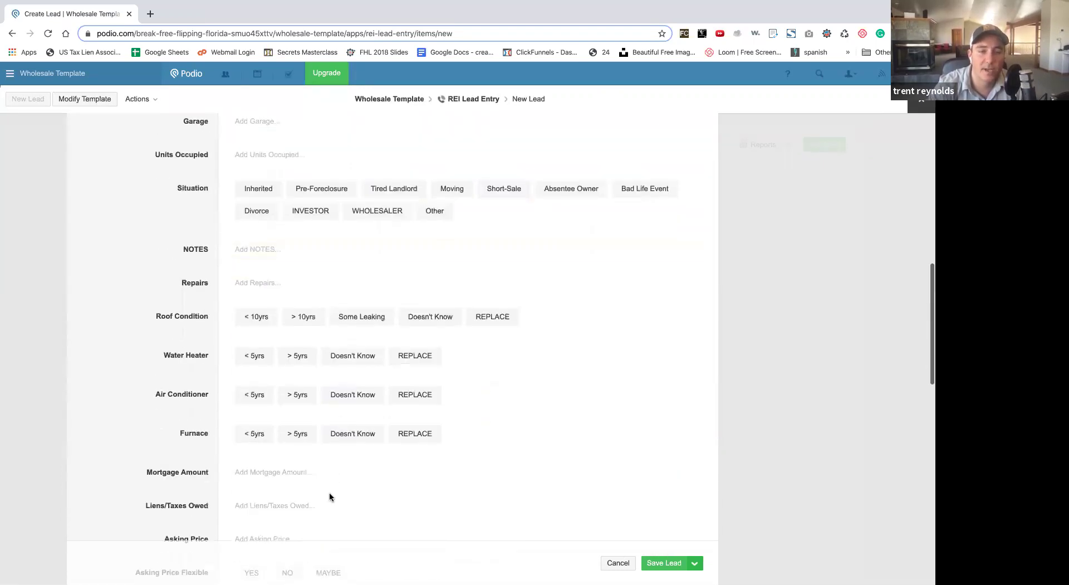
scroll(329, 493, down, 6)
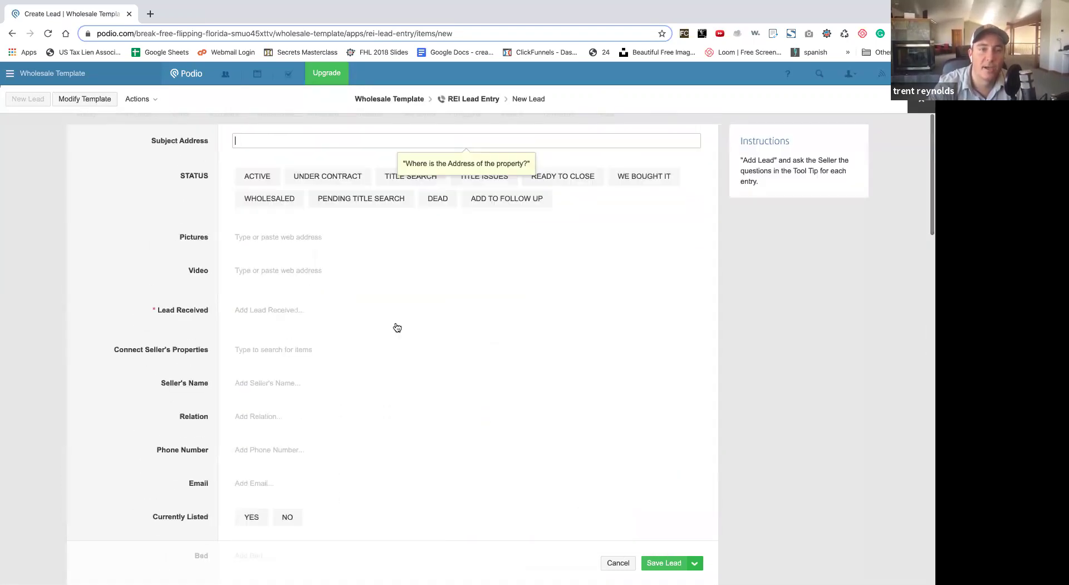
Modify the lead template by adding the category option "Wants To Market Retail - Send to Agent" to the STATUS field
click(99, 101)
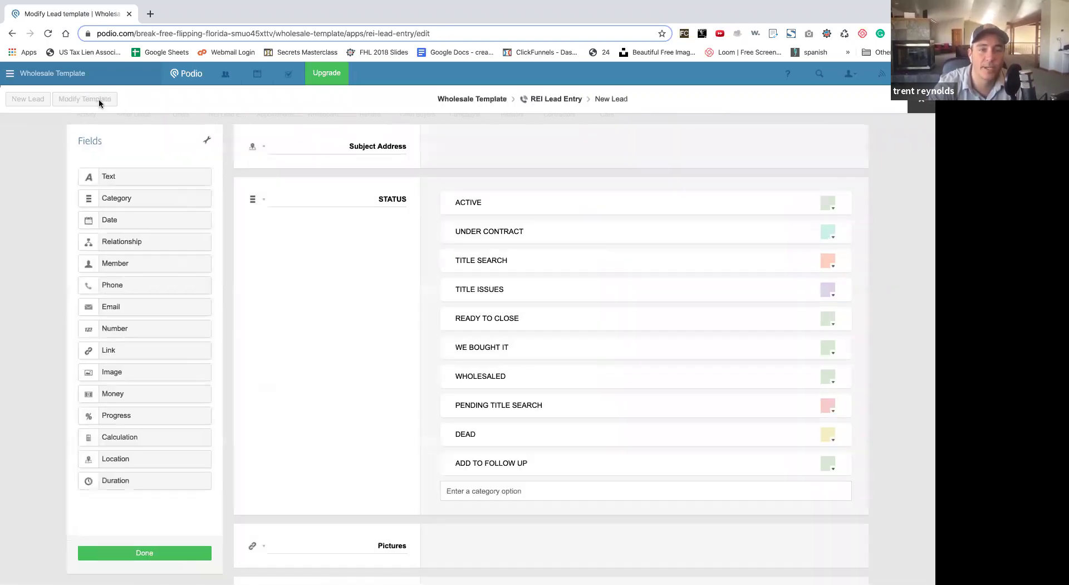
scroll(586, 303, down, 3)
click(482, 391)
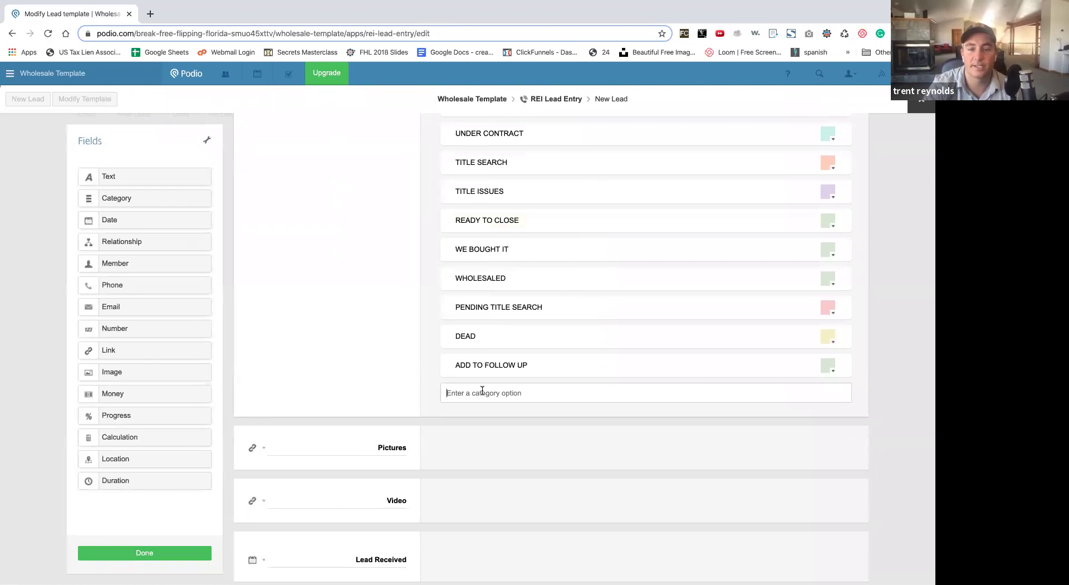
scroll(482, 392, up, 3)
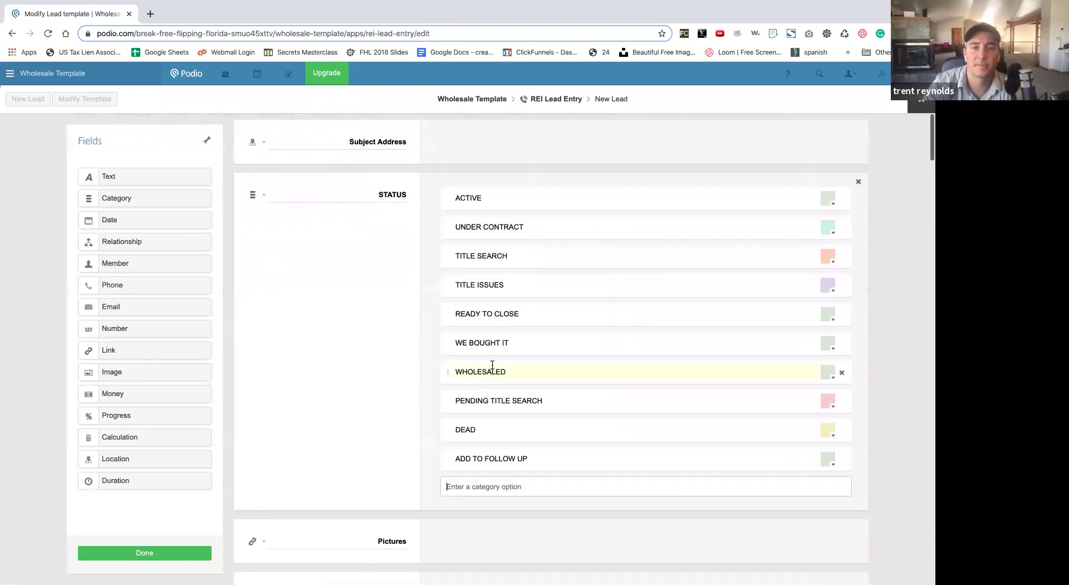
scroll(531, 409, down, 4)
scroll(532, 410, down, 1)
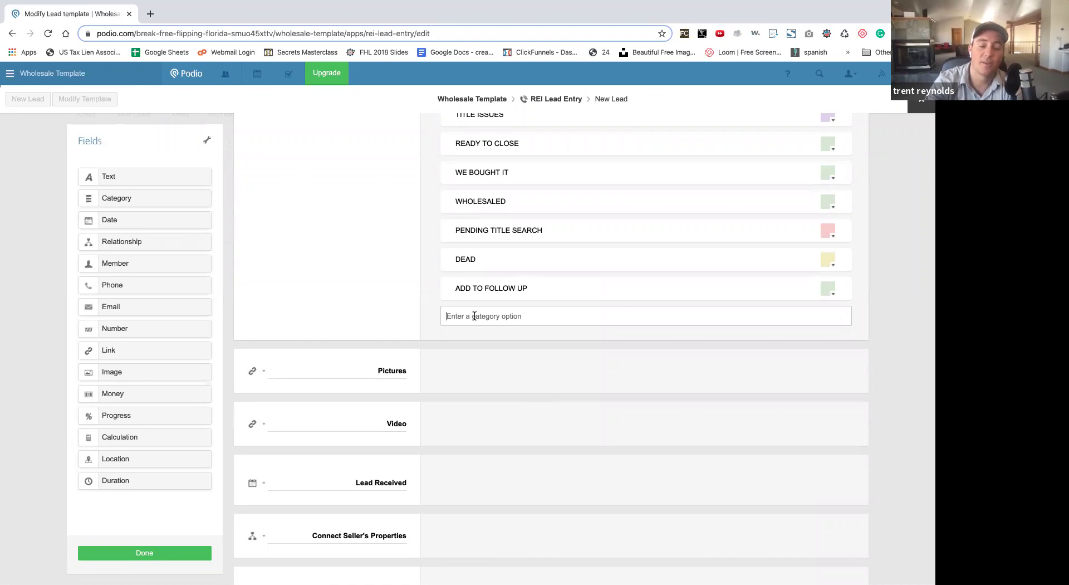
text(Wan)
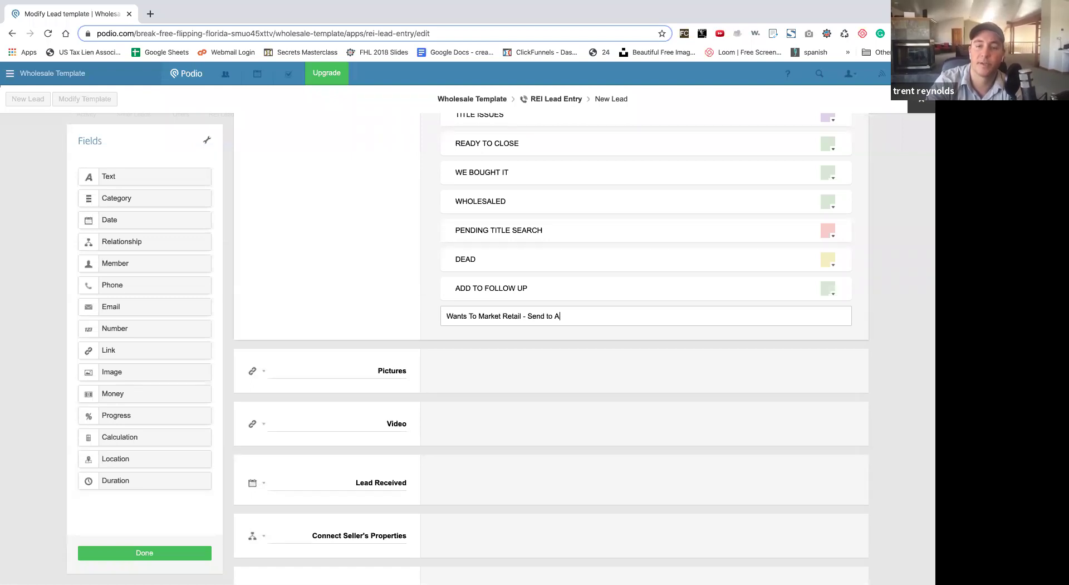
key(Return)
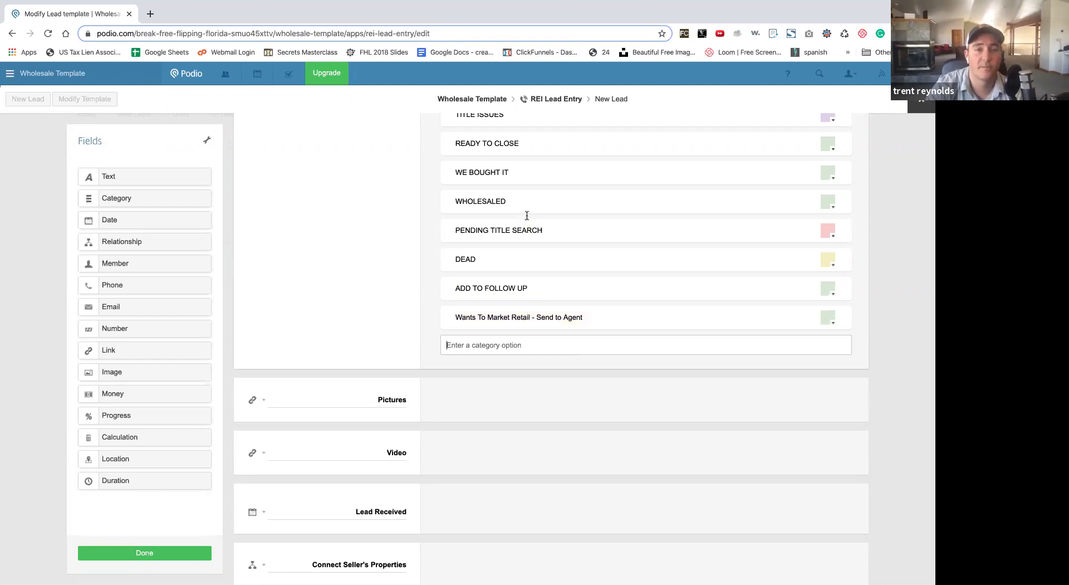
Examine the rest of the lead template, including the asking price fields and the rent rate calculations
scroll(300, 227, up, 5)
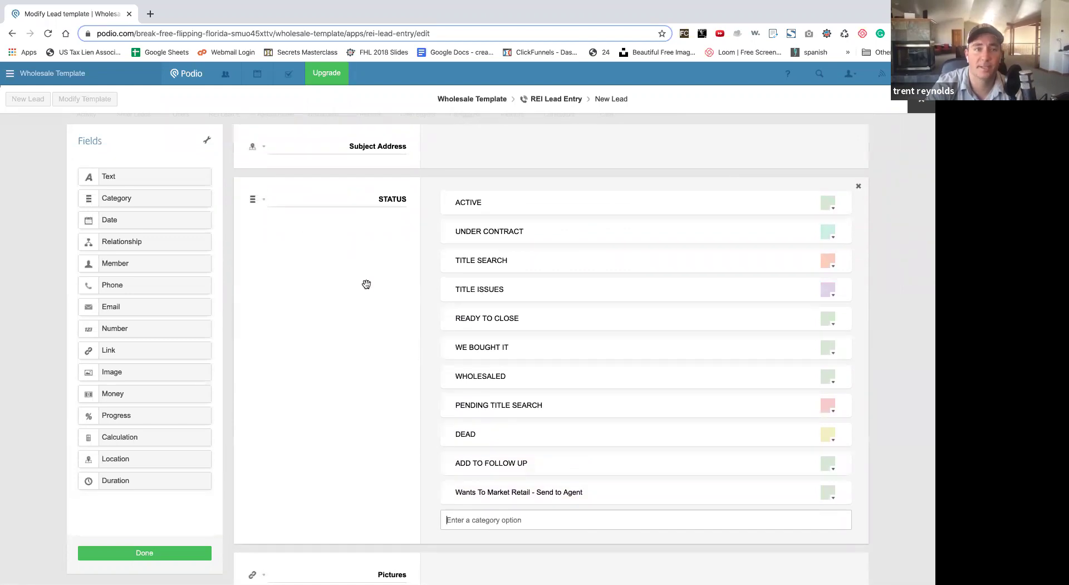
scroll(366, 284, down, 1)
scroll(366, 284, down, 20)
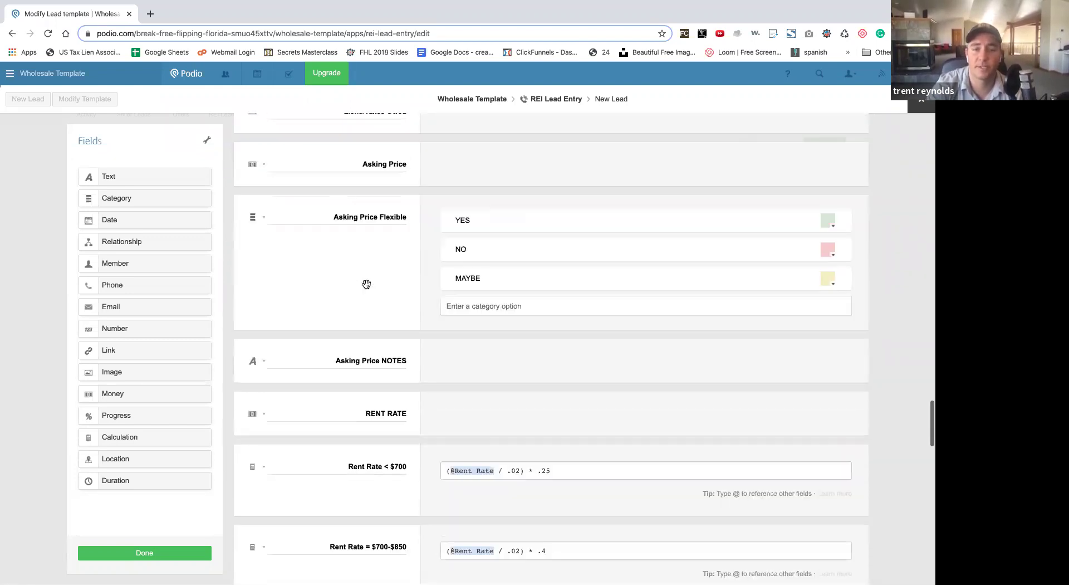
scroll(367, 284, up, 20)
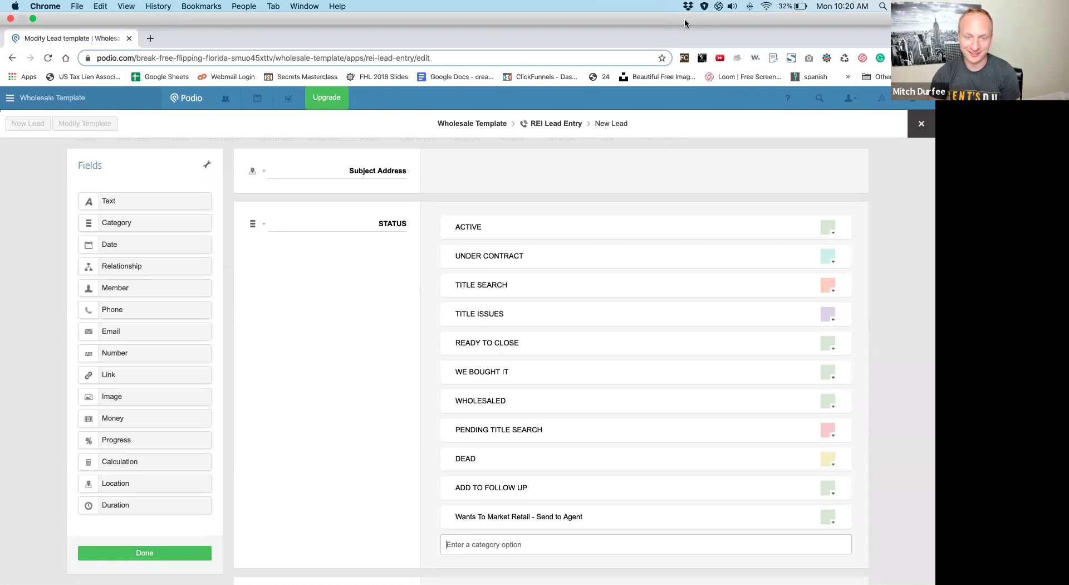
click(674, 6)
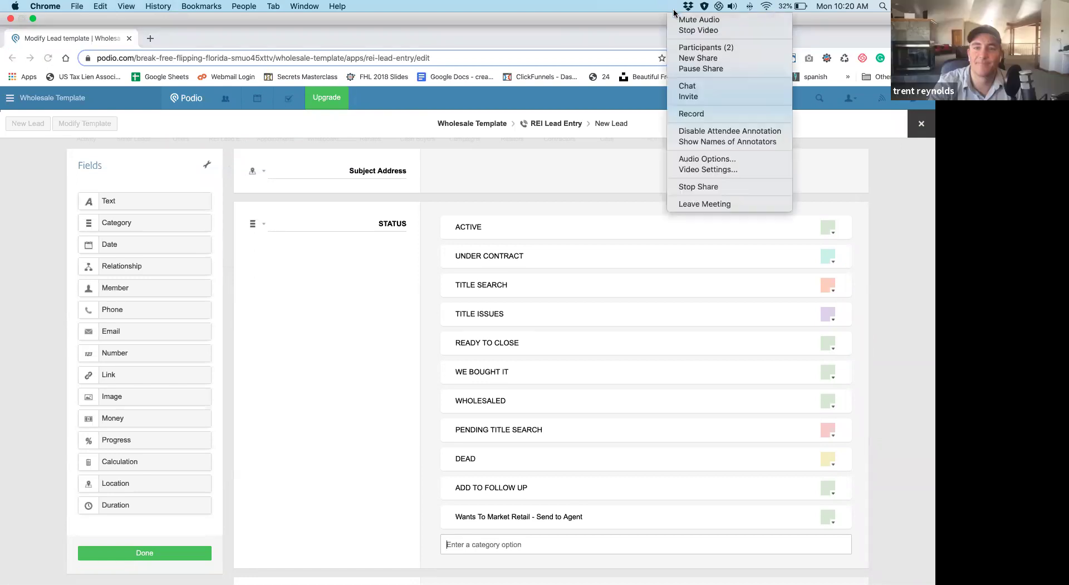